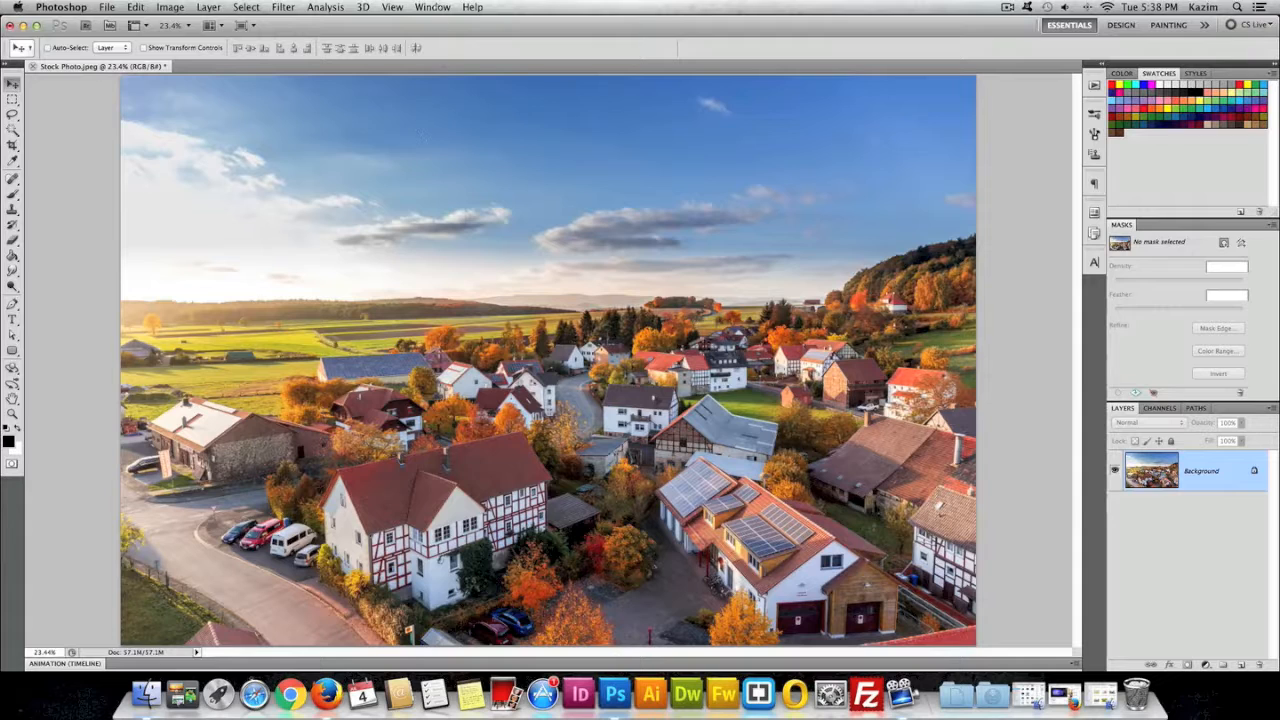
pyautogui.click(421, 6)
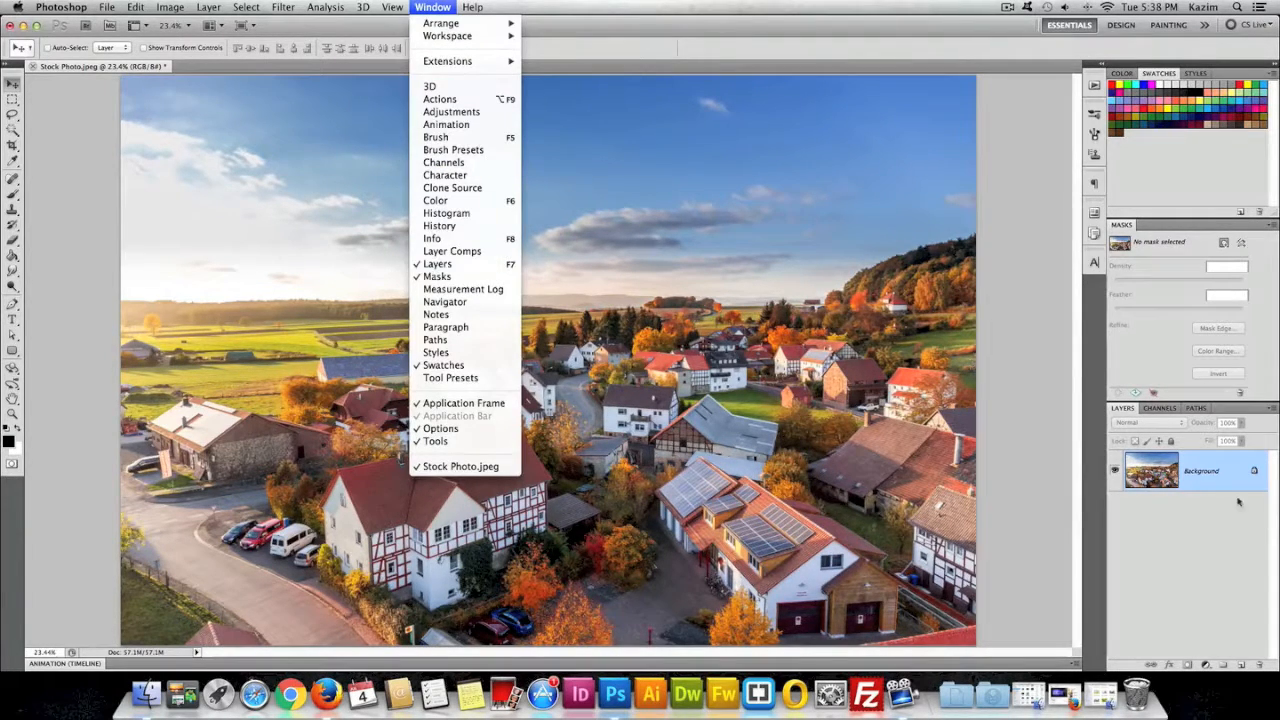
pyautogui.click(1170, 457)
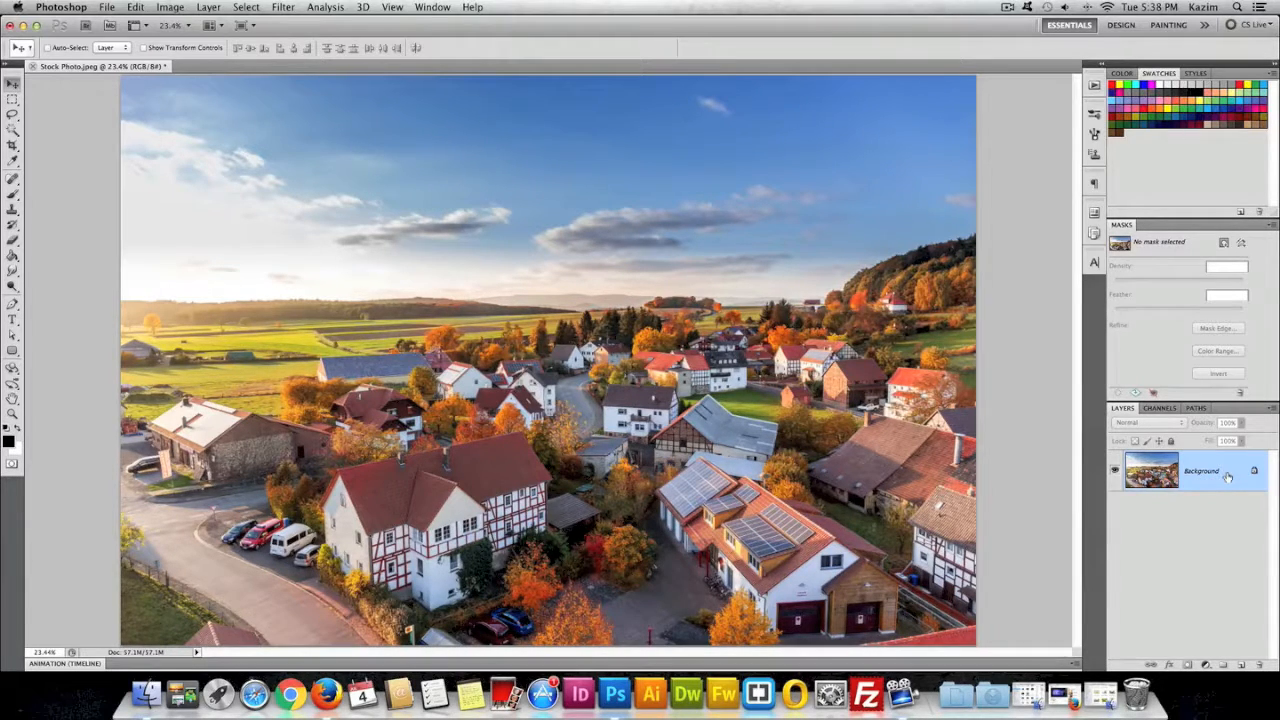
# Step: Duplicate the Background layer and rename the copy Duplicated Image
pyautogui.rightClick(1228, 477)
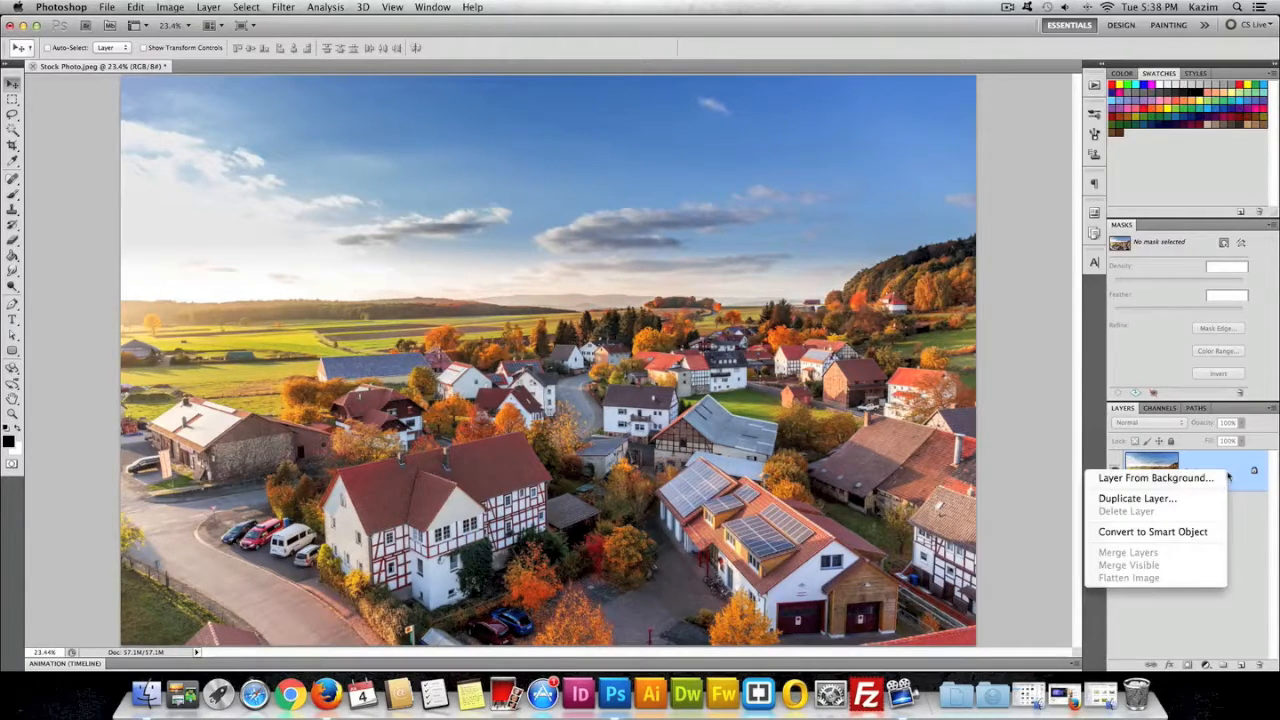
pyautogui.click(1113, 499)
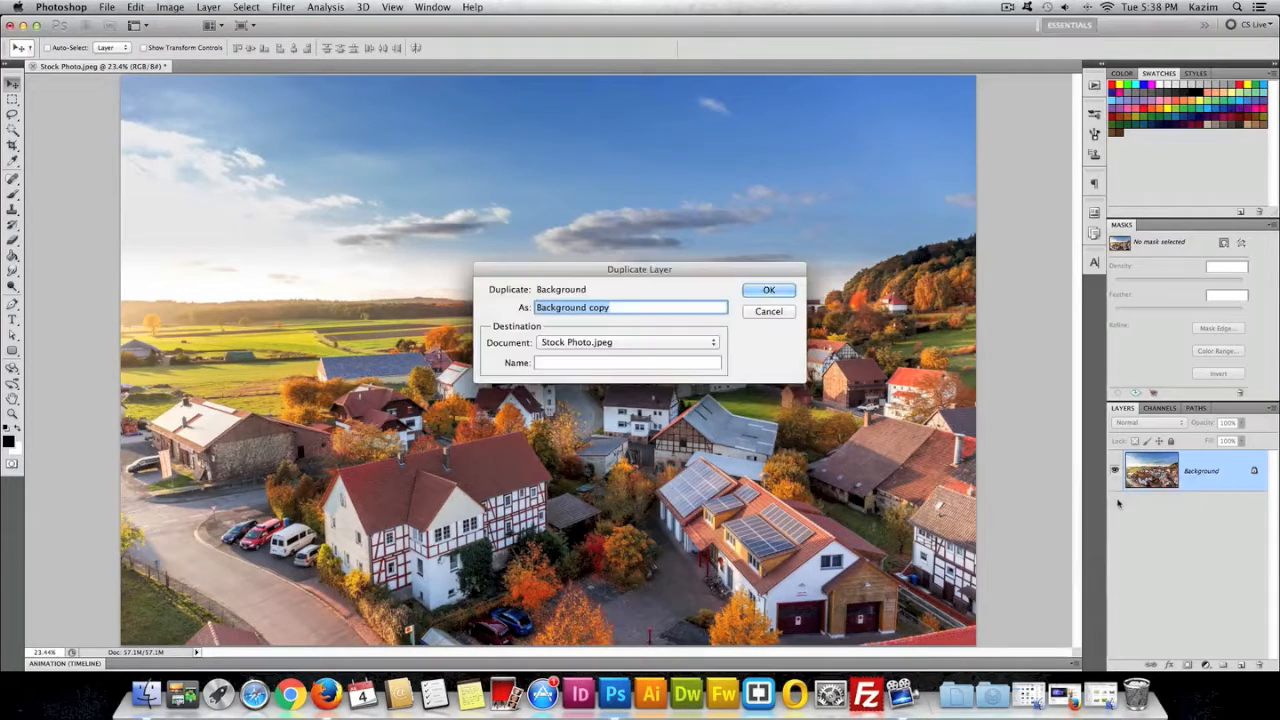
pyautogui.click(768, 291)
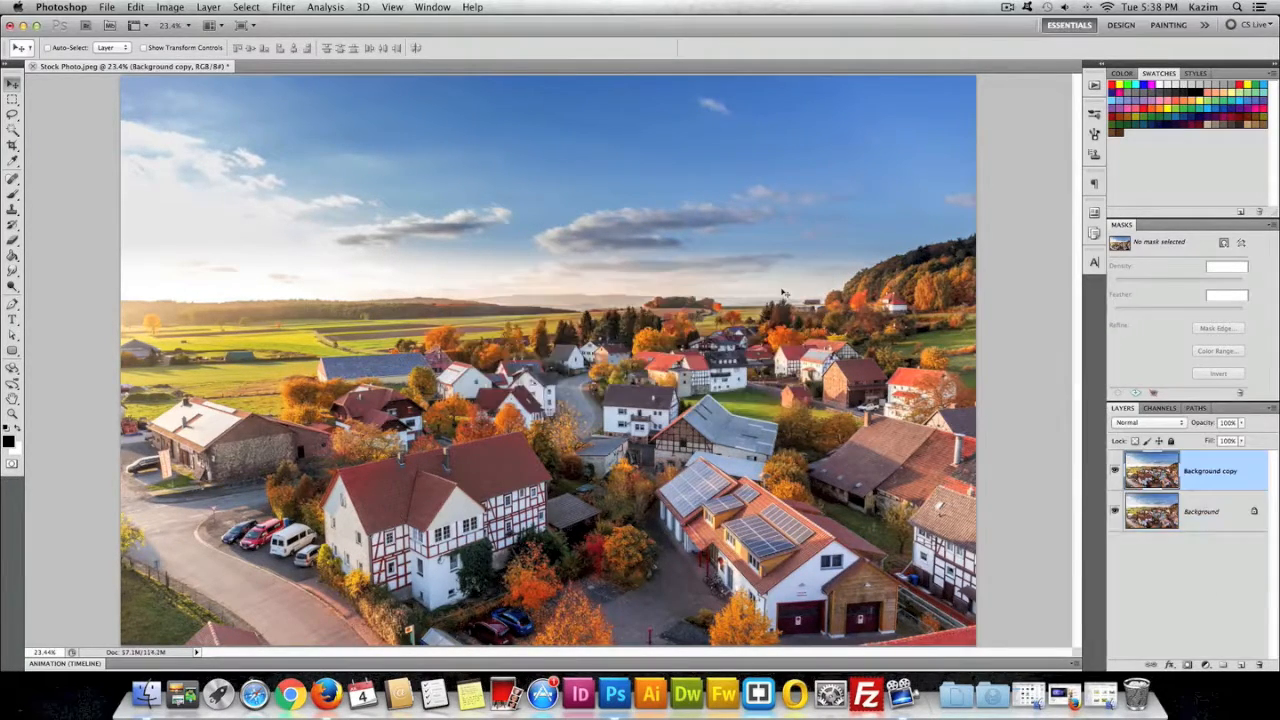
pyautogui.doubleClick(1200, 474)
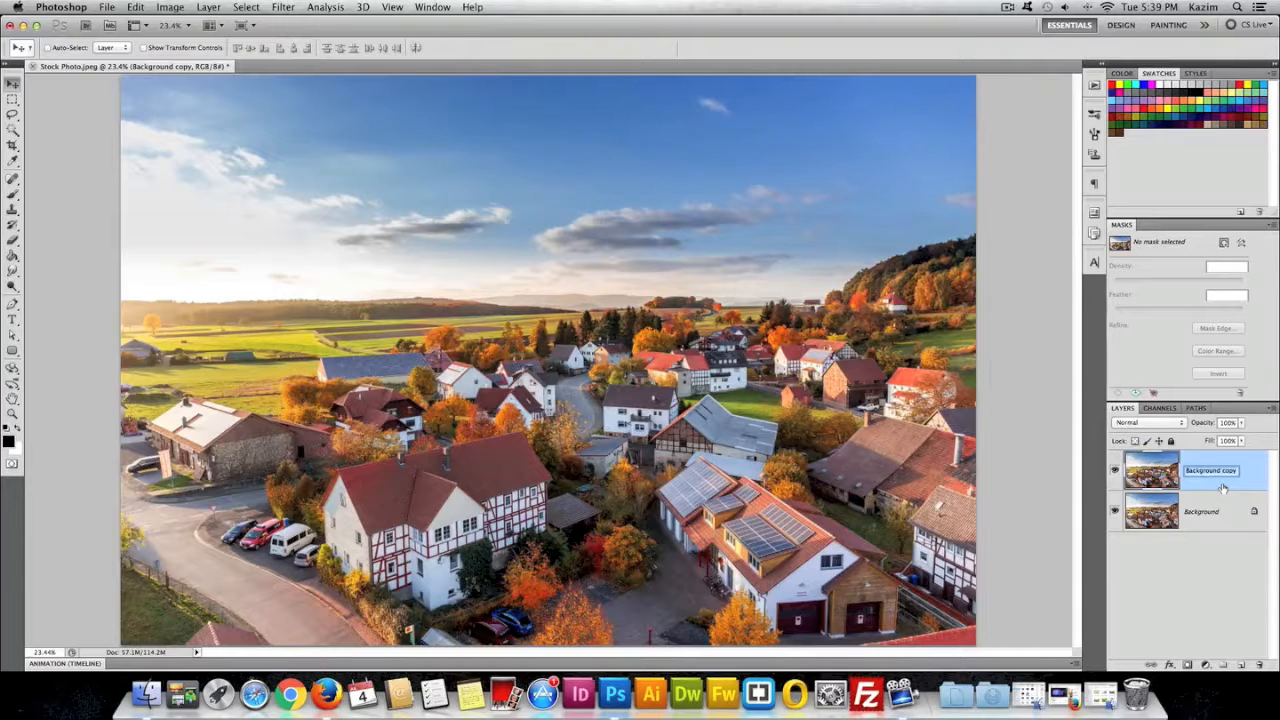
pyautogui.write('Dd')
pyautogui.write('plicated Image')
pyautogui.press('Return')
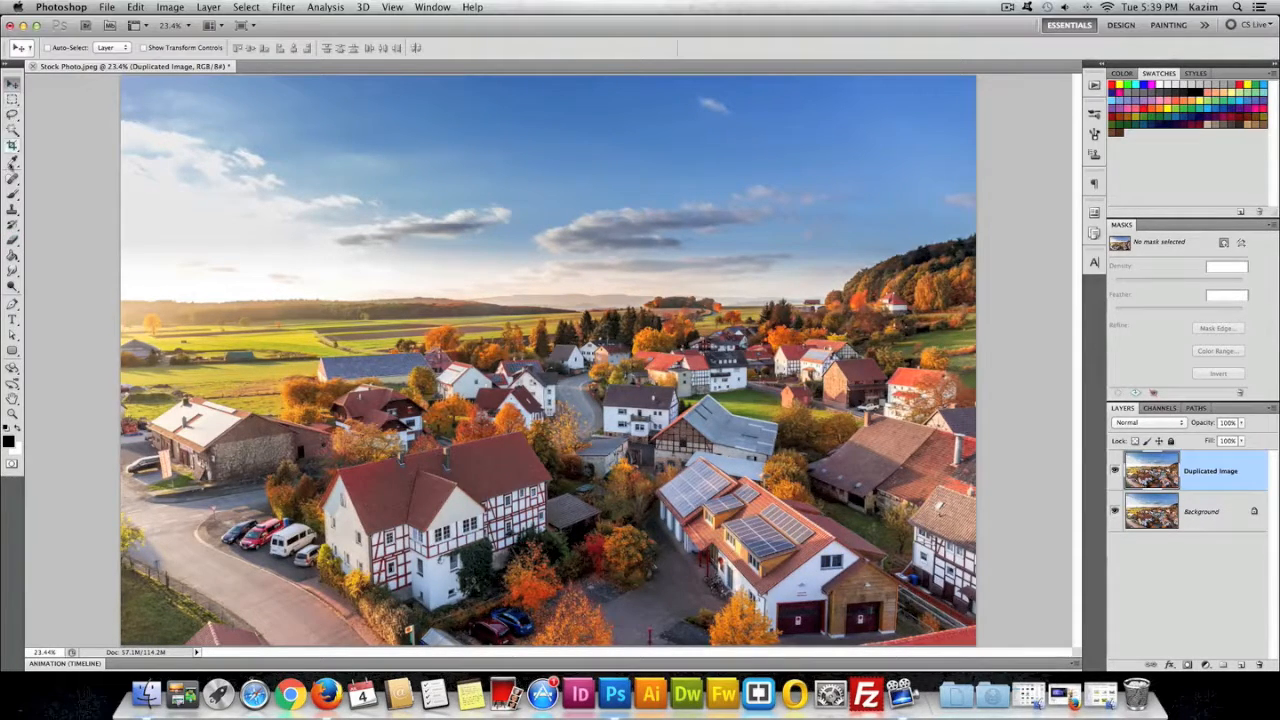
# Step: Paint a wavy black brush stroke across the sky on the Duplicated Image layer and toggle that layer's visibility to compare
pyautogui.click(13, 196)
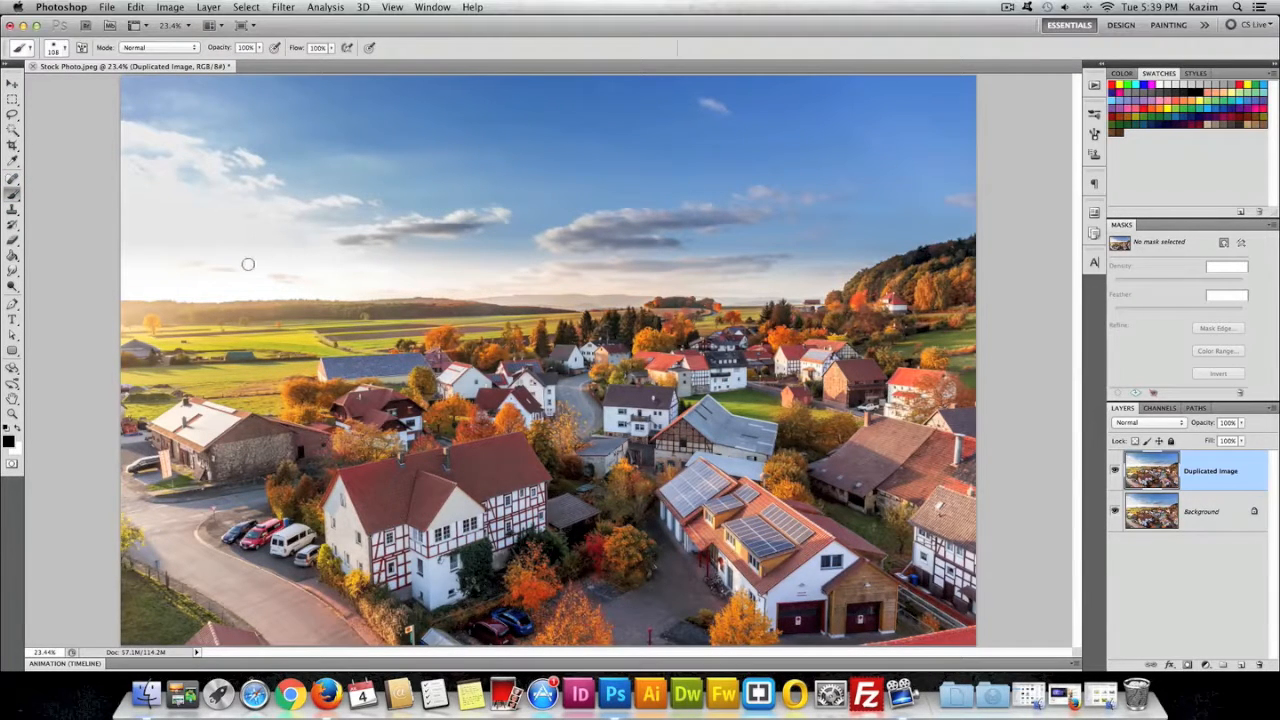
pyautogui.moveTo(243, 266)
pyautogui.mouseDown()
pyautogui.moveTo(294, 214)
pyautogui.moveTo(399, 183)
pyautogui.moveTo(319, 240)
pyautogui.moveTo(452, 245)
pyautogui.moveTo(605, 174)
pyautogui.moveTo(699, 178)
pyautogui.moveTo(754, 250)
pyautogui.moveTo(823, 159)
pyautogui.moveTo(915, 145)
pyautogui.mouseUp()
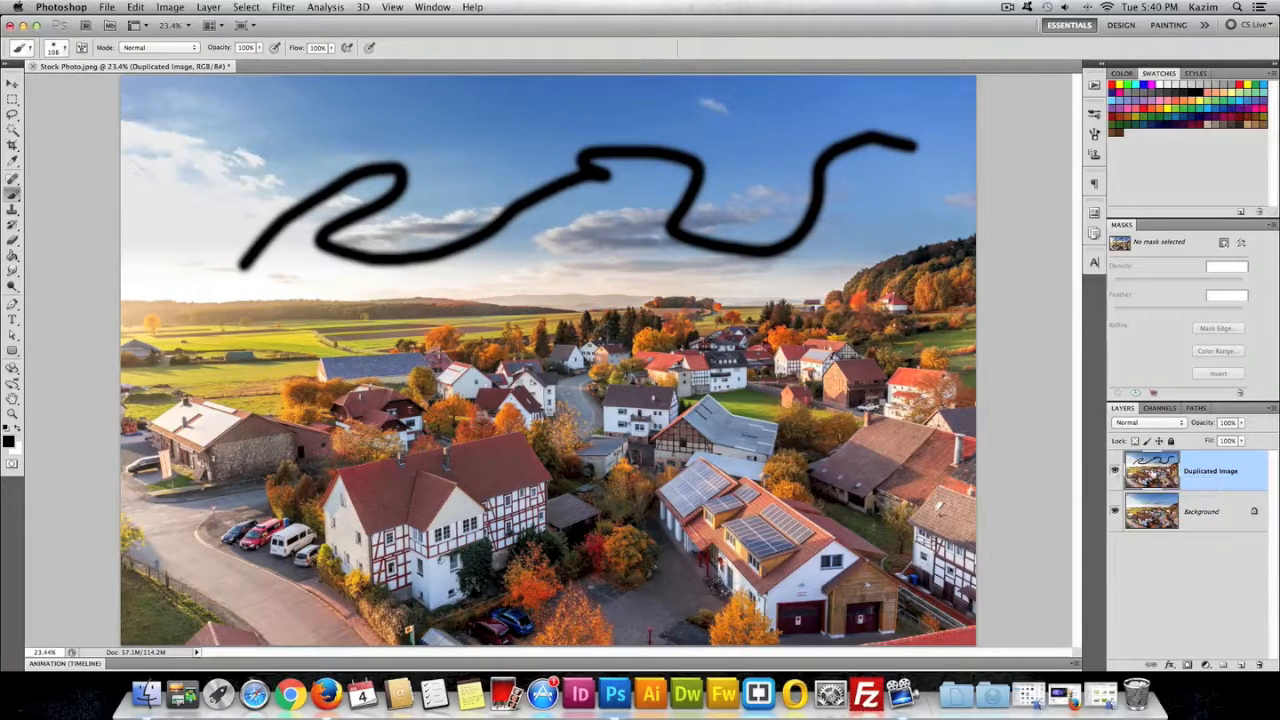
pyautogui.click(1116, 473)
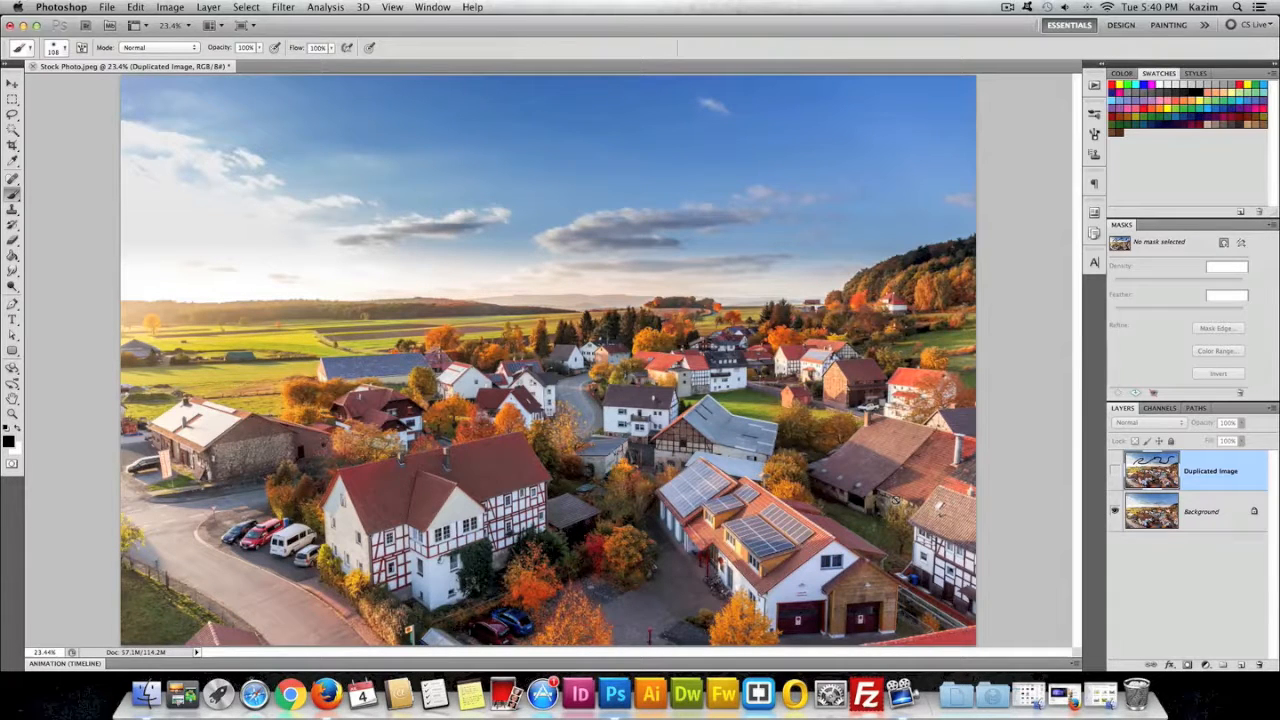
pyautogui.click(1115, 472)
pyautogui.click(1115, 472)
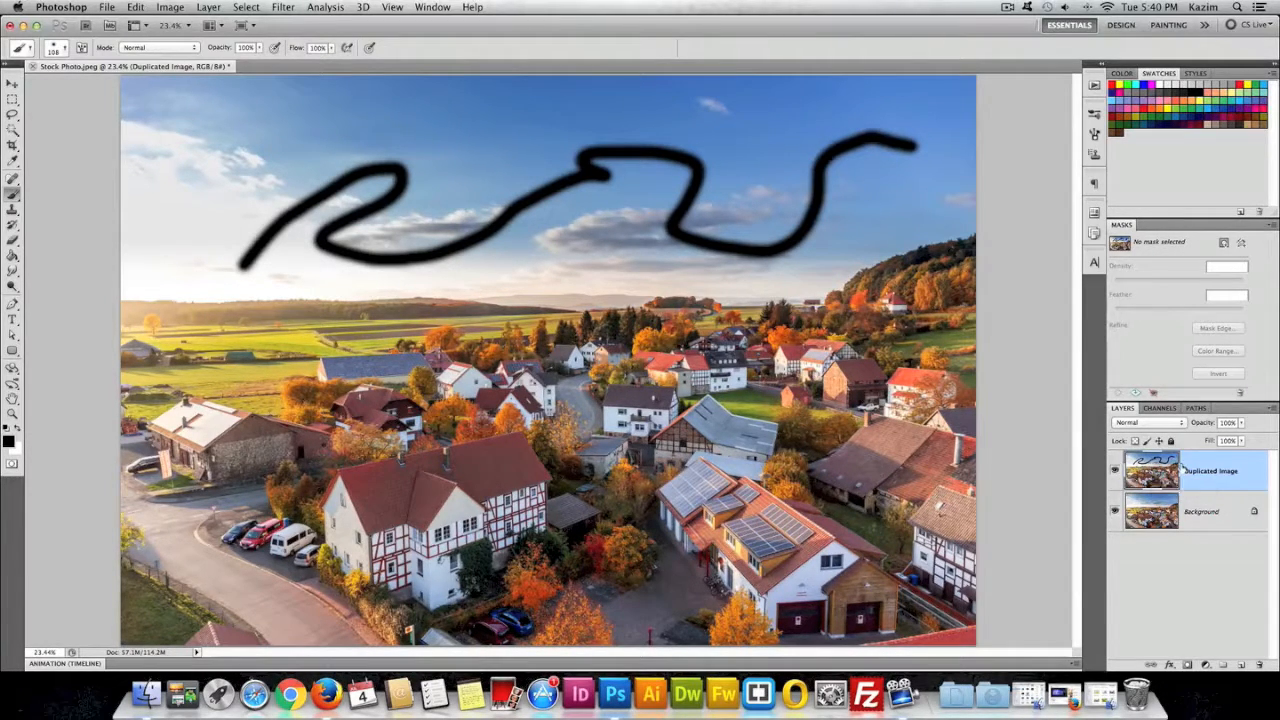
# Step: Duplicate the Duplicated Image layer under its default name and paint a winding white brush stroke across the sky on the copy
pyautogui.rightClick(1182, 468)
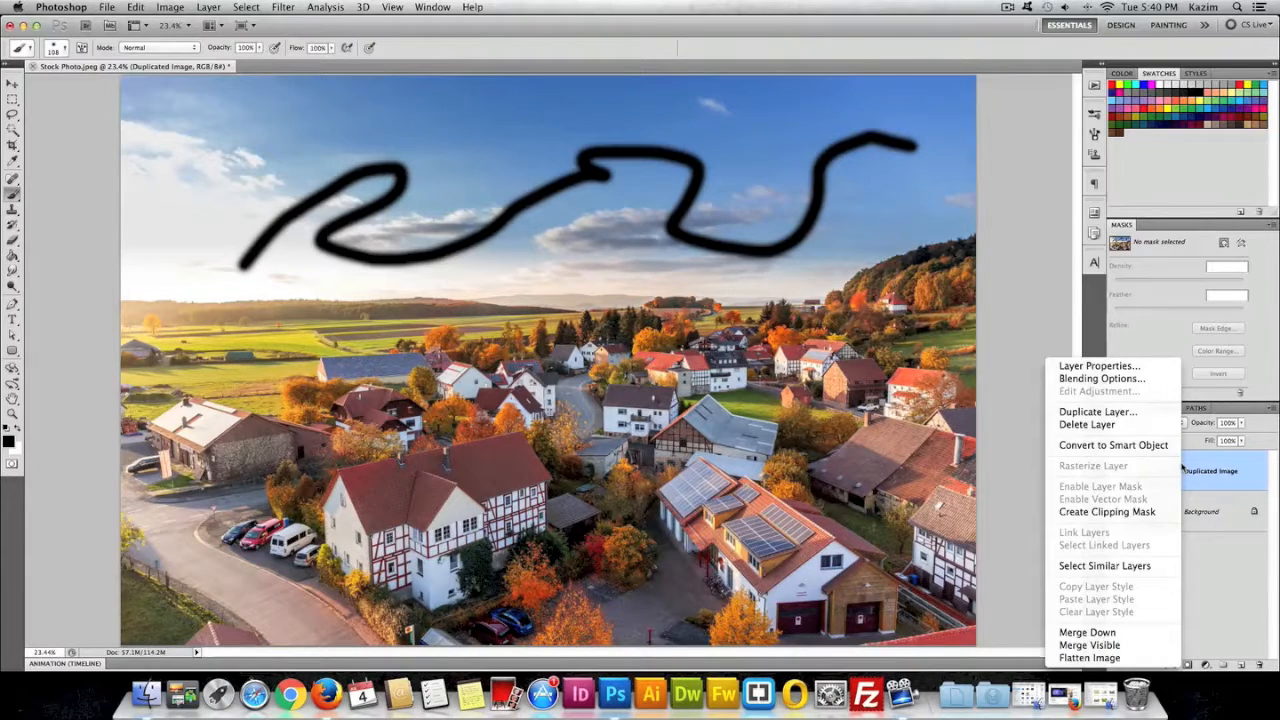
pyautogui.click(1116, 413)
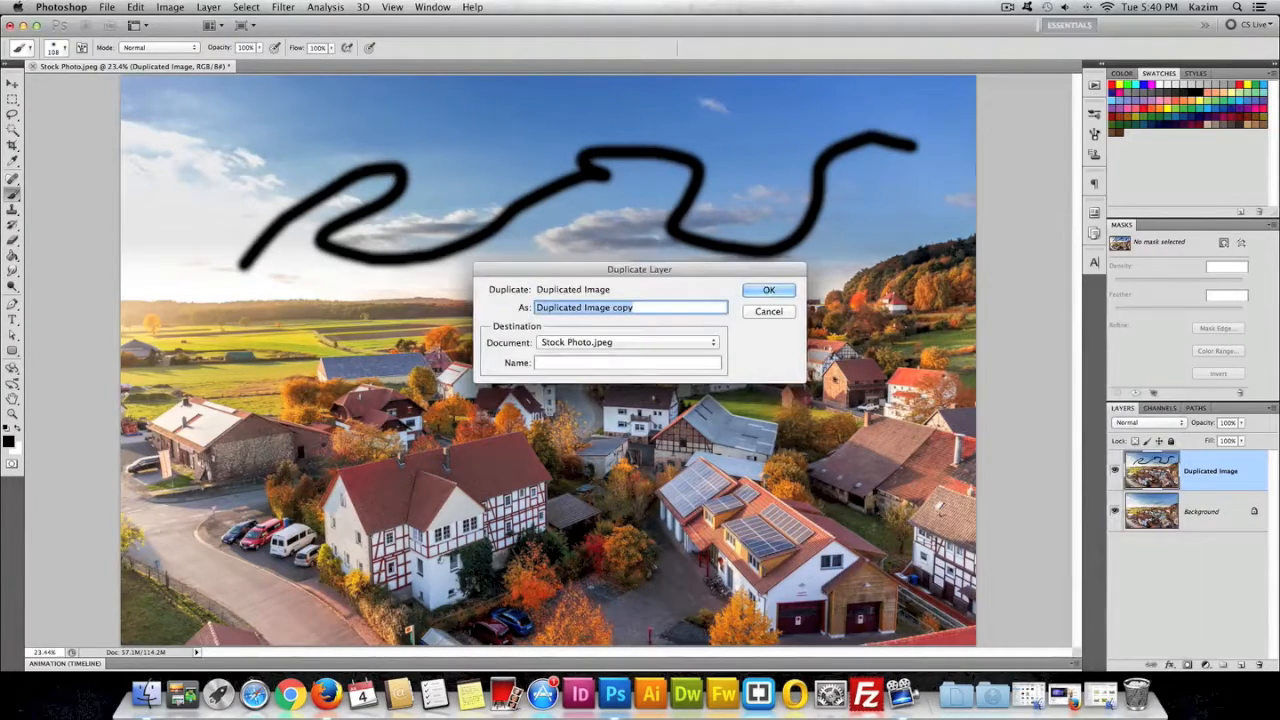
pyautogui.click(770, 290)
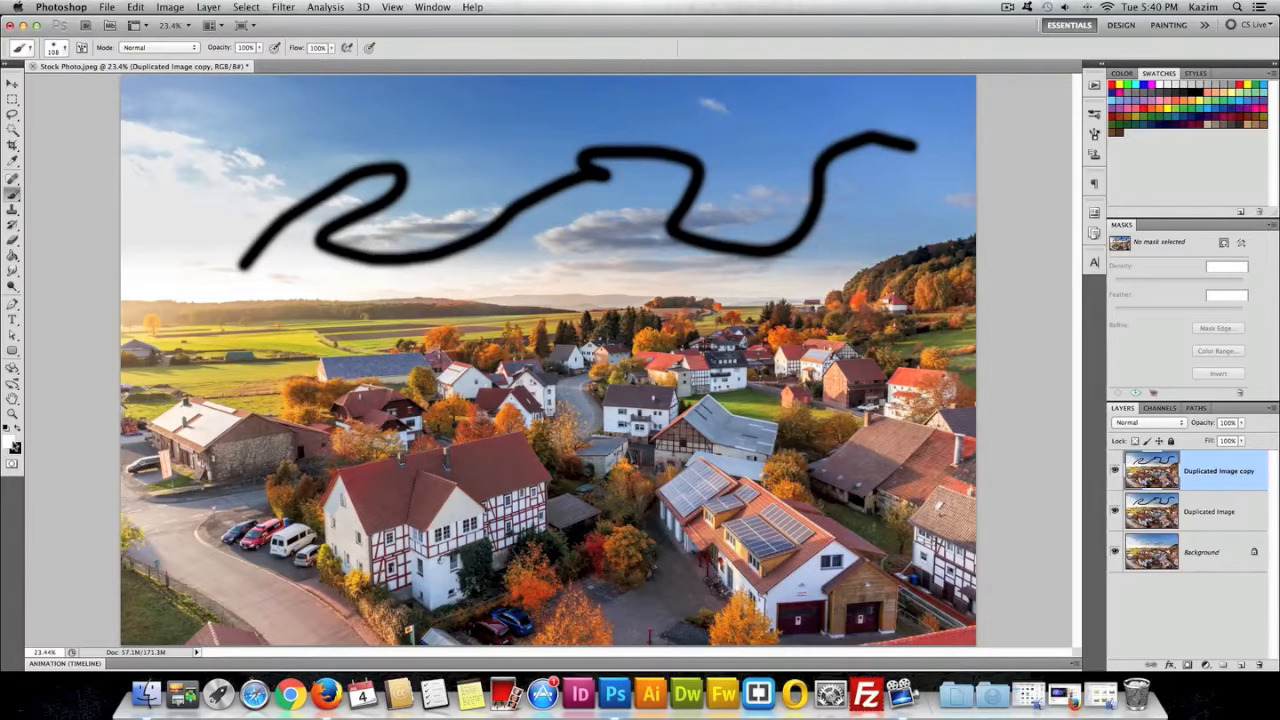
pyautogui.moveTo(343, 128)
pyautogui.mouseDown()
pyautogui.moveTo(523, 132)
pyautogui.moveTo(674, 96)
pyautogui.moveTo(772, 109)
pyautogui.moveTo(810, 133)
pyautogui.moveTo(942, 102)
pyautogui.moveTo(918, 204)
pyautogui.moveTo(825, 284)
pyautogui.moveTo(522, 280)
pyautogui.mouseUp()
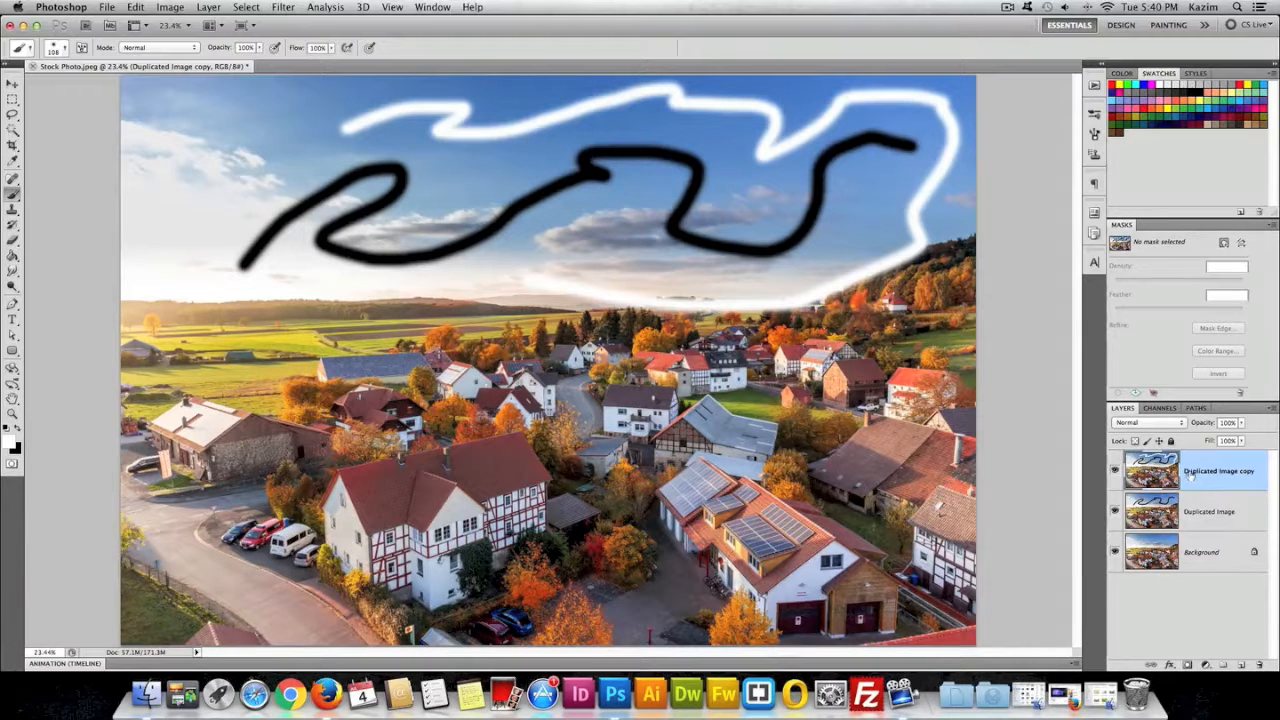
# Step: Hide both duplicate layers to view the original photo, and show them again
pyautogui.click(1115, 470)
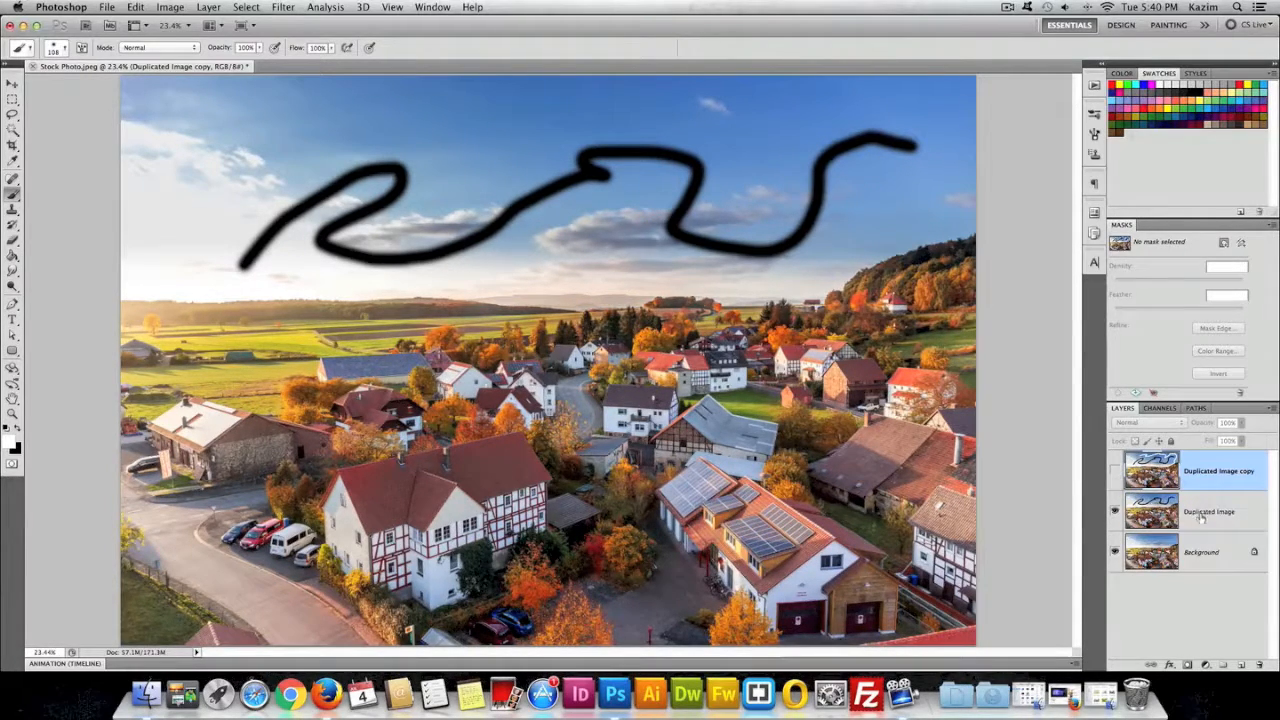
pyautogui.click(1116, 512)
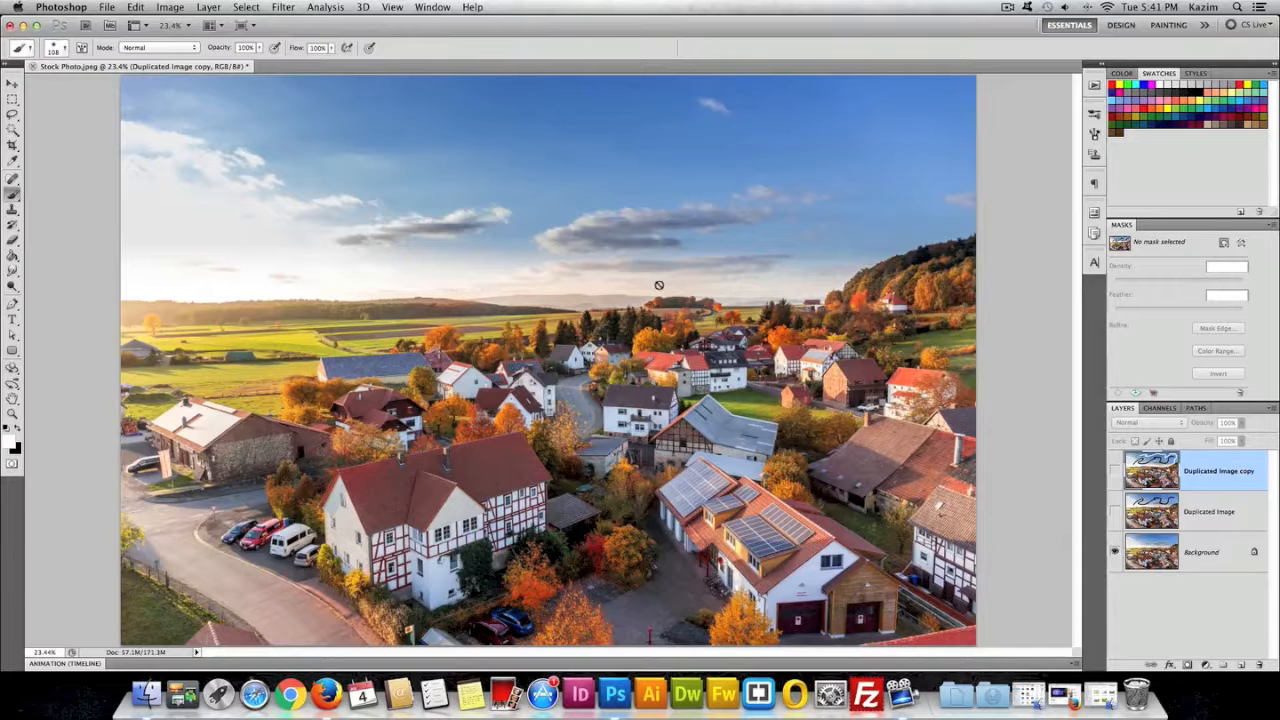
pyautogui.click(1115, 512)
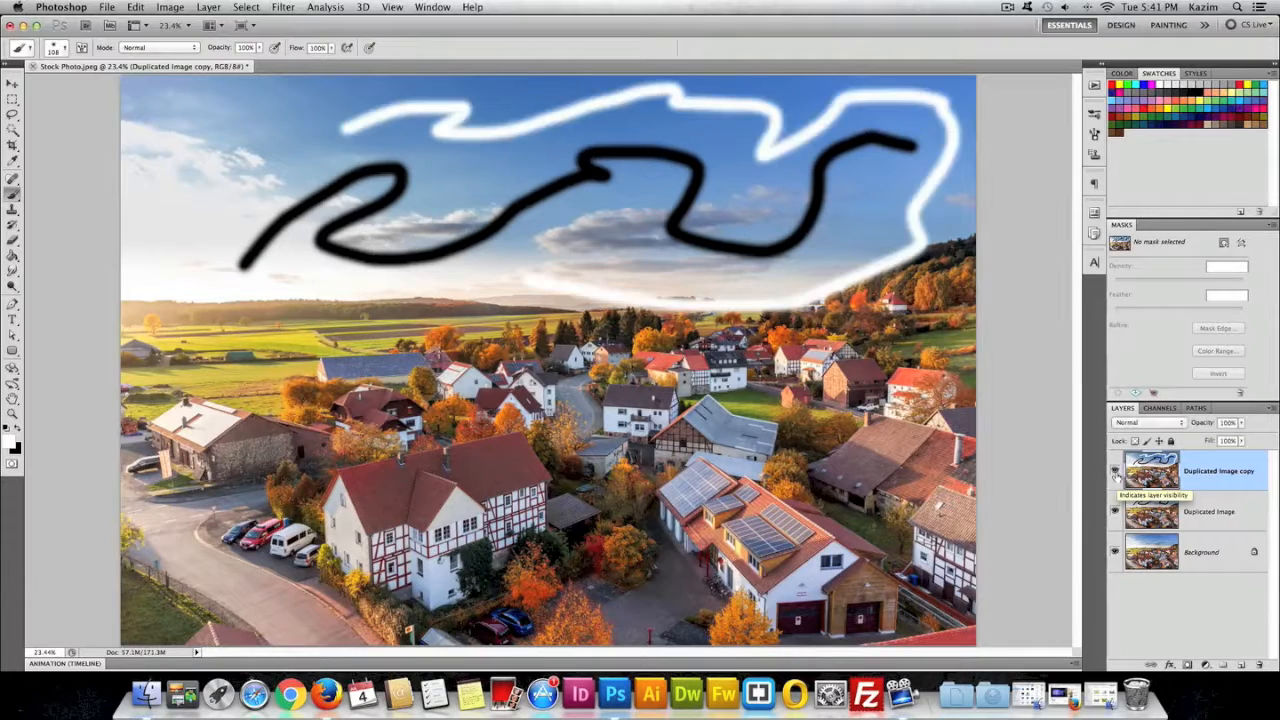
pyautogui.click(1116, 474)
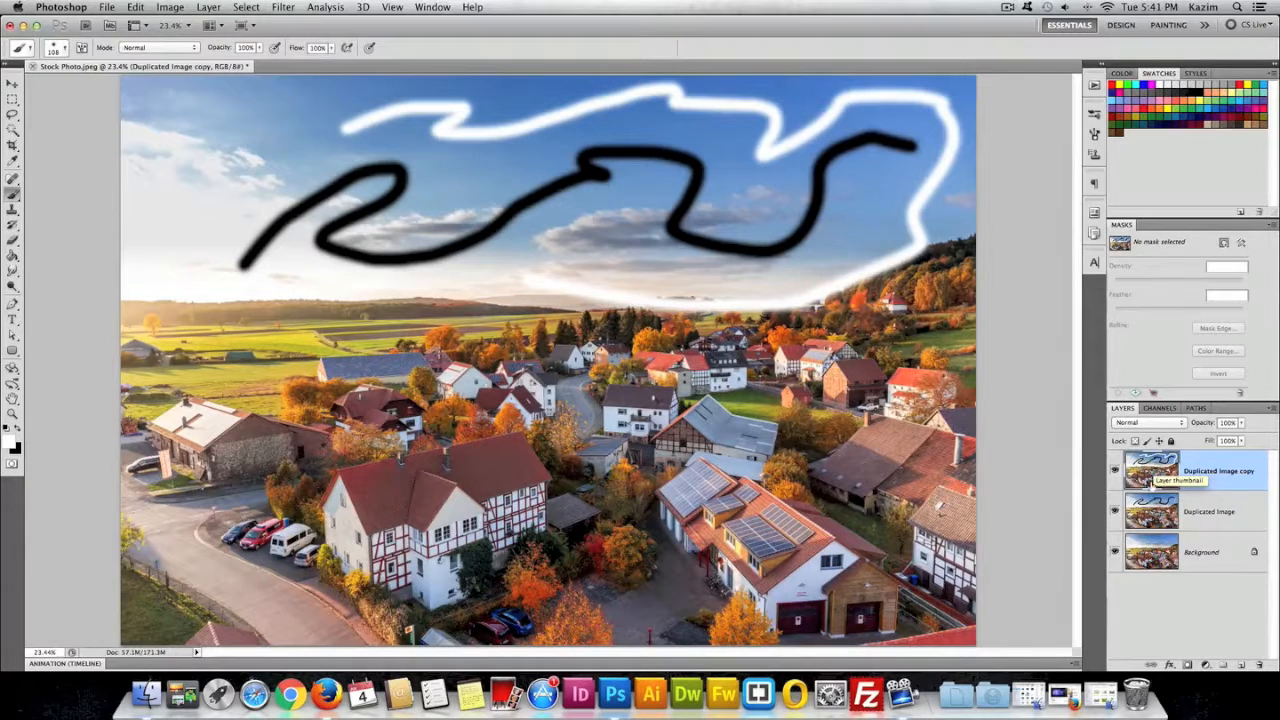
# Step: Delete both duplicate layers together, keeping only the Background layer
pyautogui.keyDown('shift'); pyautogui.click(1200, 507); pyautogui.keyUp('shift')
pyautogui.moveTo(1190, 511); pyautogui.dragTo(1261, 665)
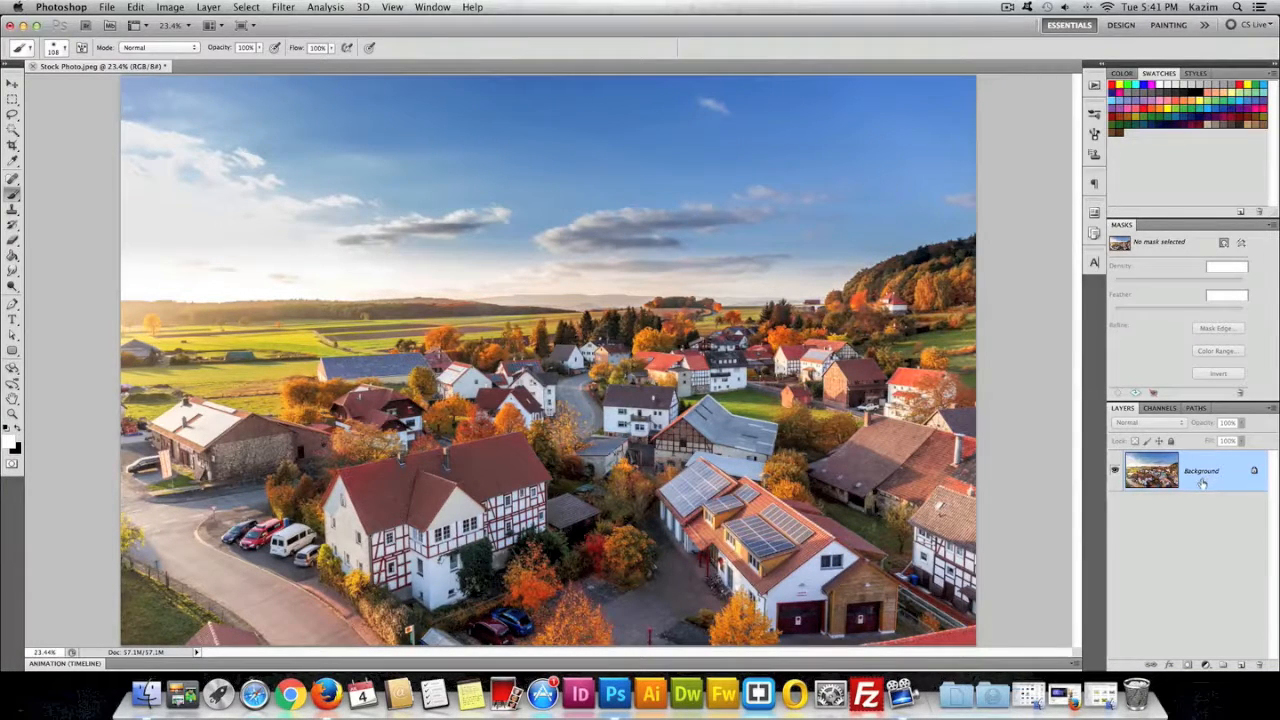
pyautogui.click(1206, 665)
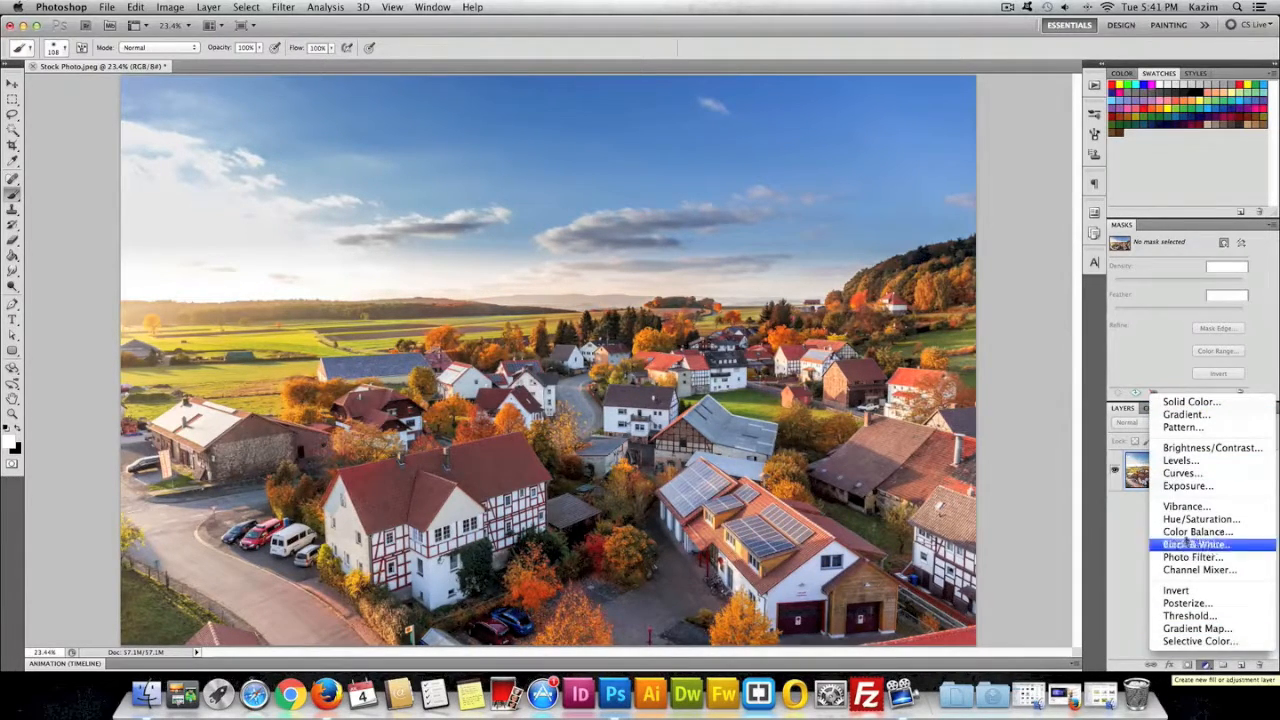
pyautogui.click(1144, 567)
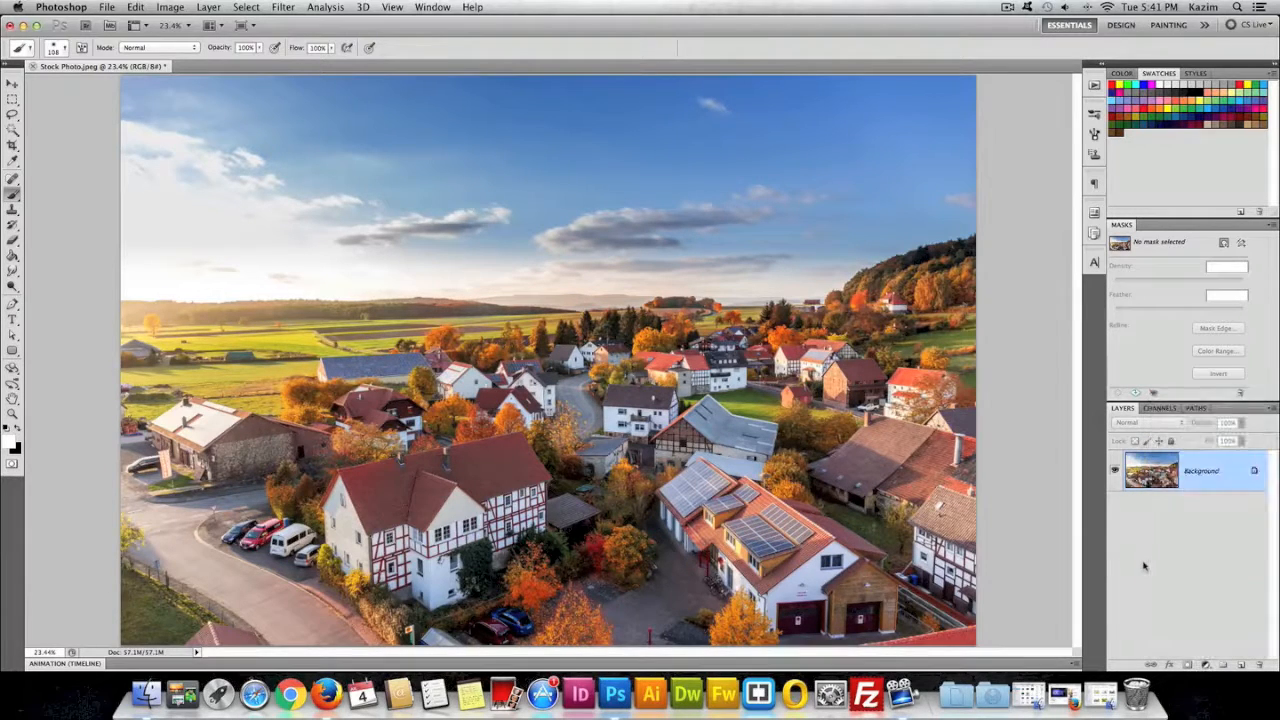
pyautogui.click(169, 8)
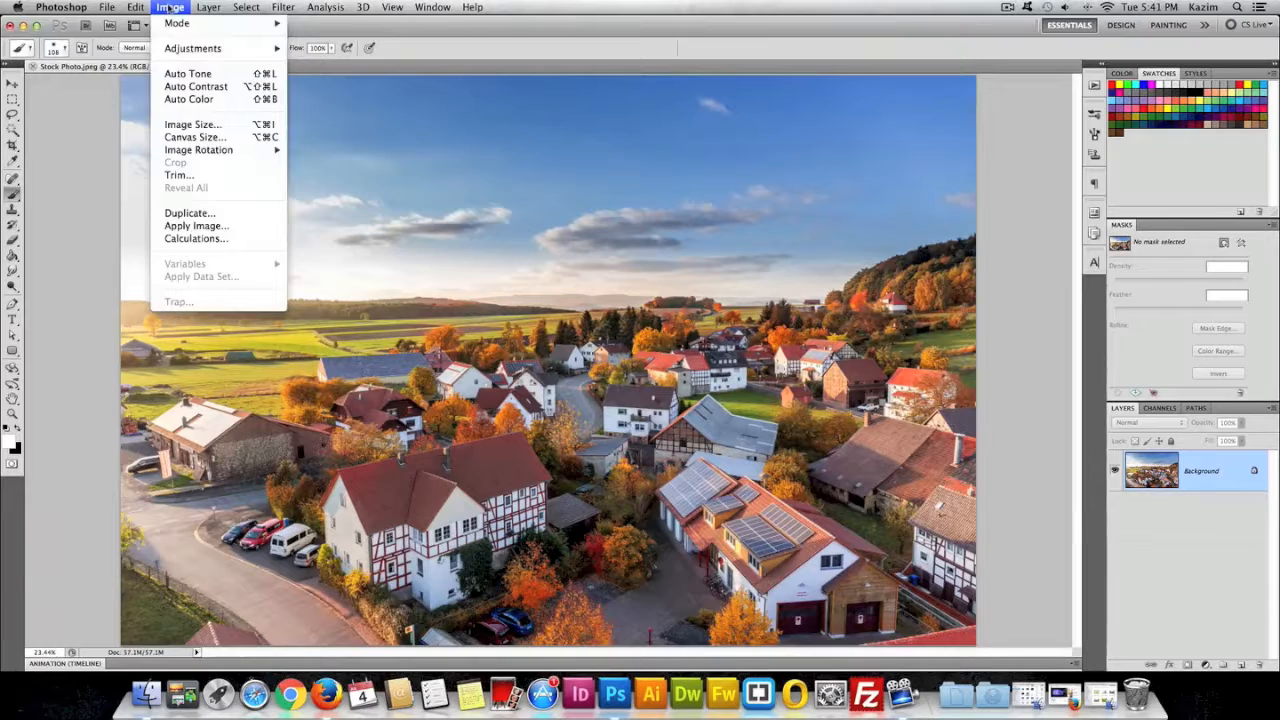
pyautogui.moveTo(170, 48)
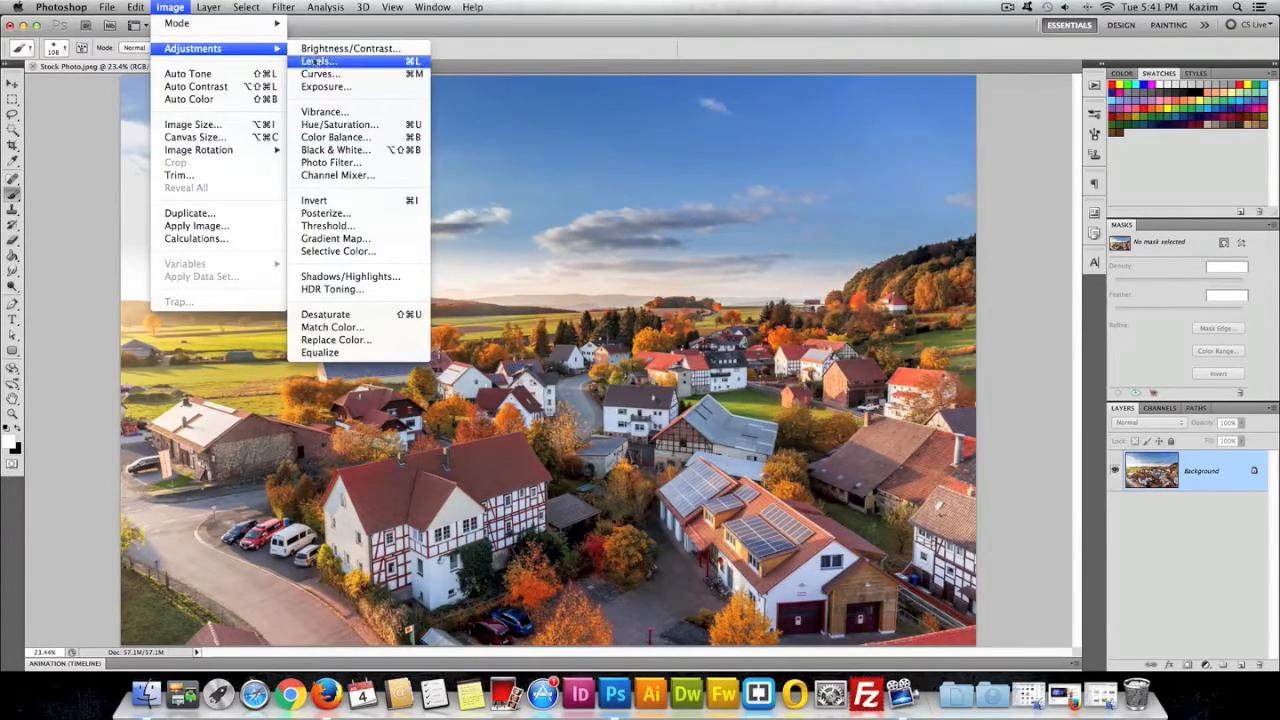
pyautogui.click(1212, 628)
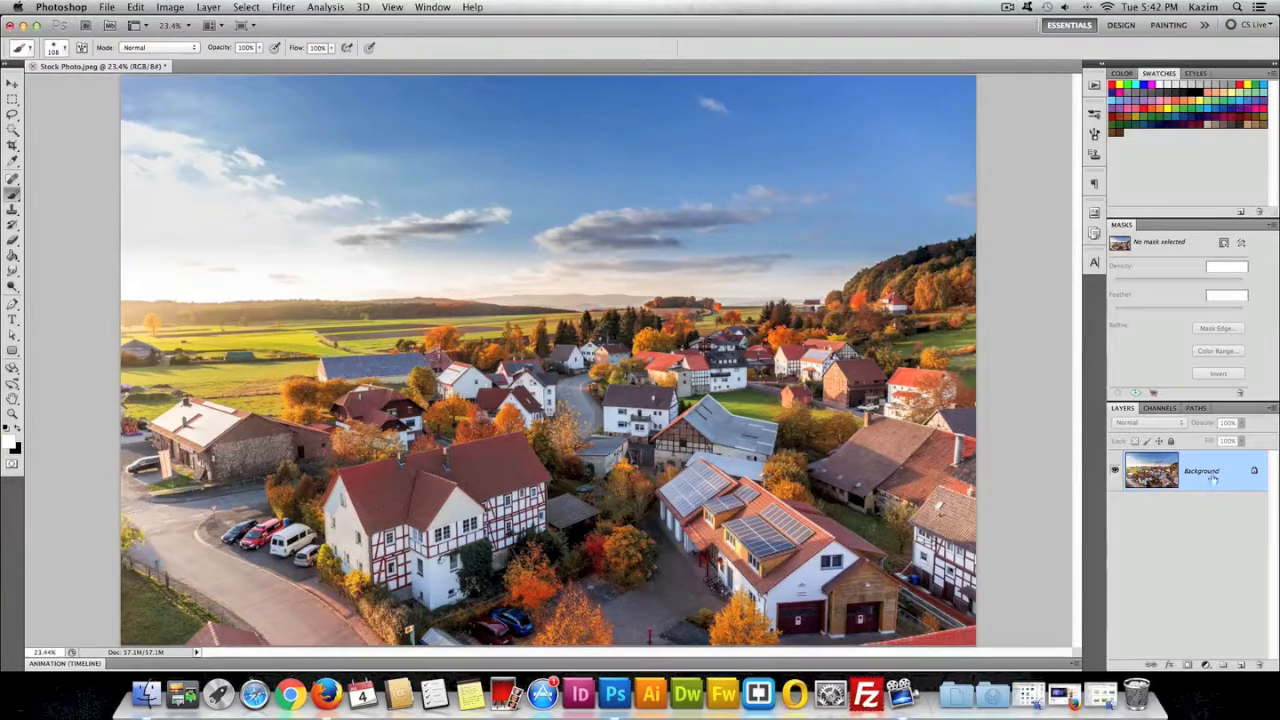
# Step: Add a Levels adjustment layer above the Background with input levels of 36, 0.91 and 209
pyautogui.click(1206, 666)
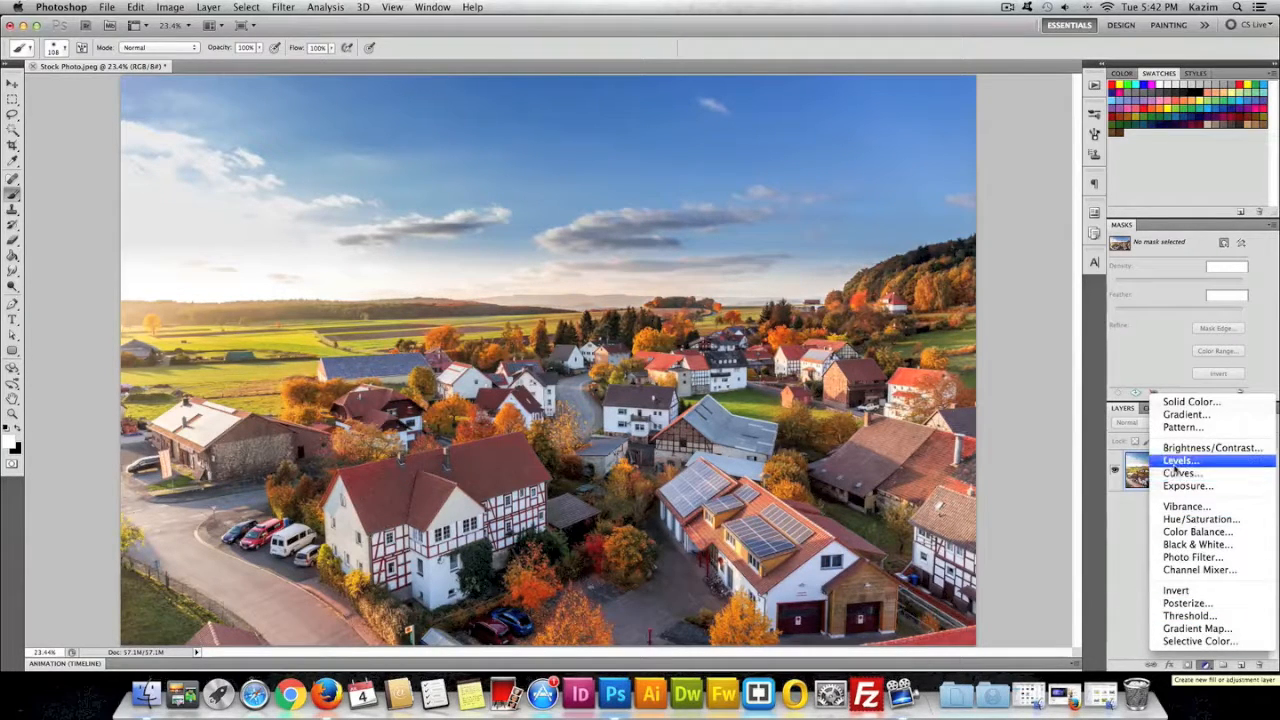
pyautogui.click(1179, 464)
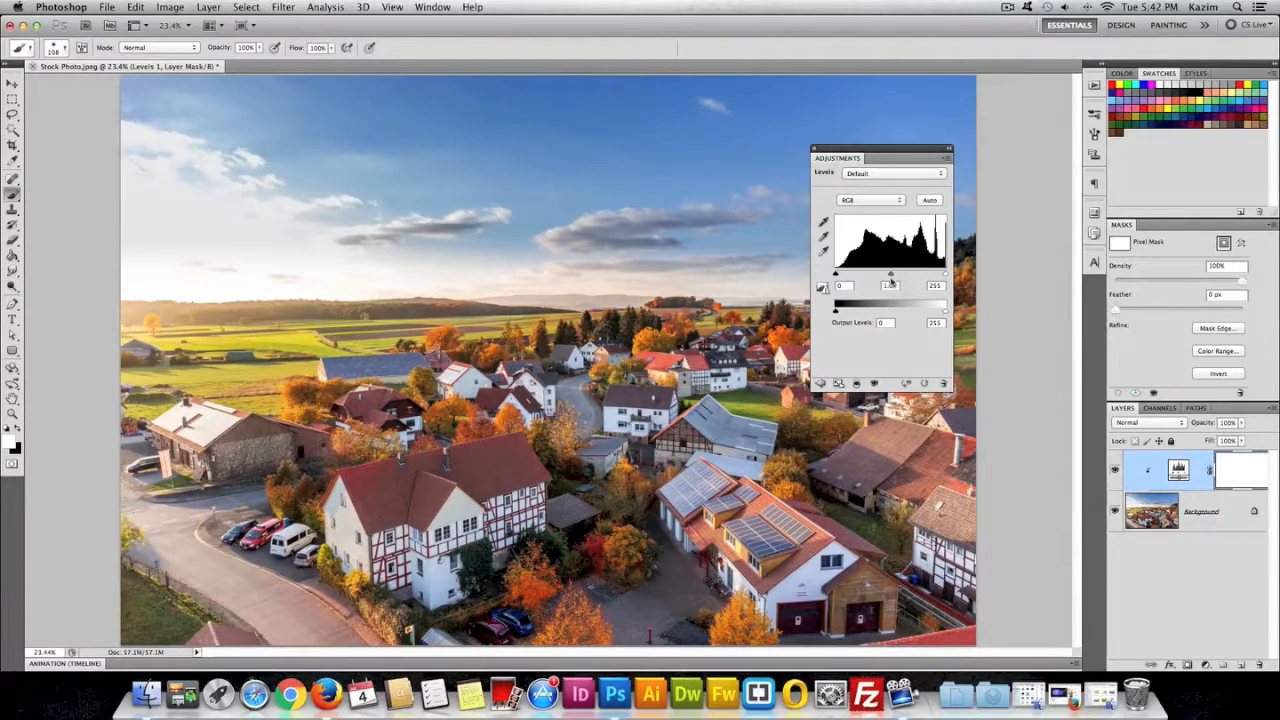
pyautogui.moveTo(891, 276); pyautogui.dragTo(926, 276)
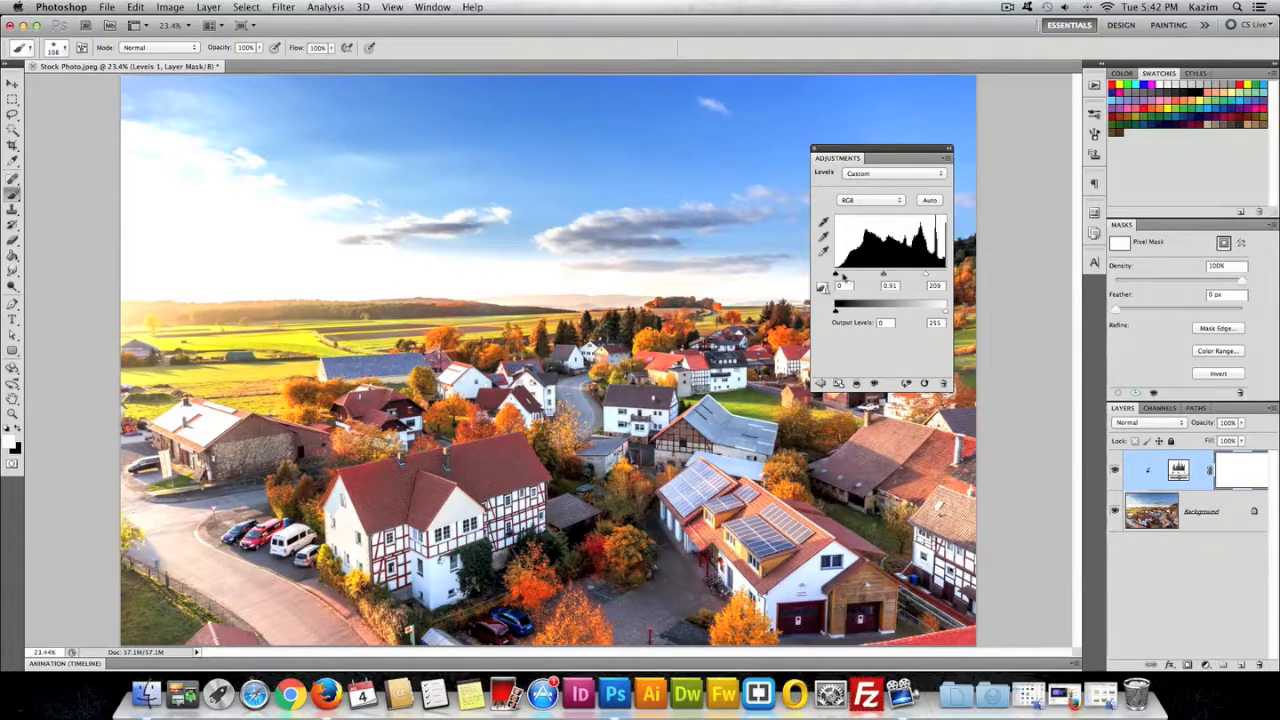
pyautogui.moveTo(837, 275); pyautogui.dragTo(851, 275)
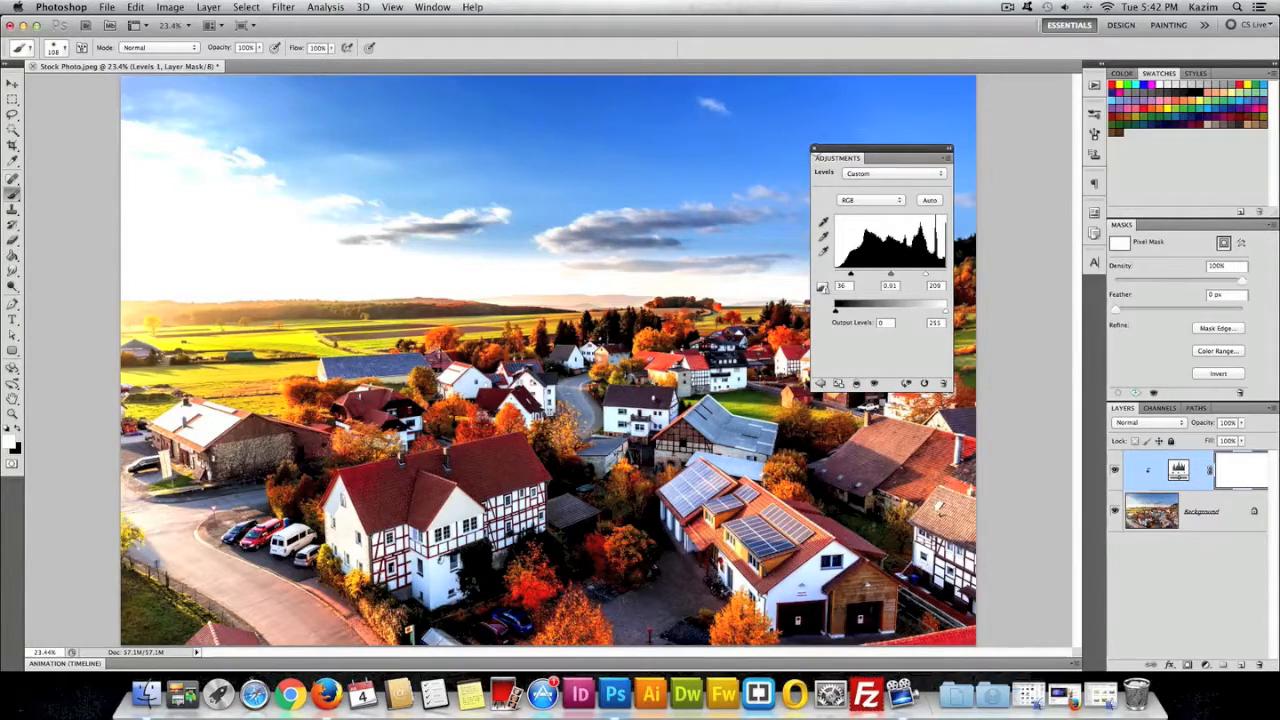
pyautogui.click(1120, 357)
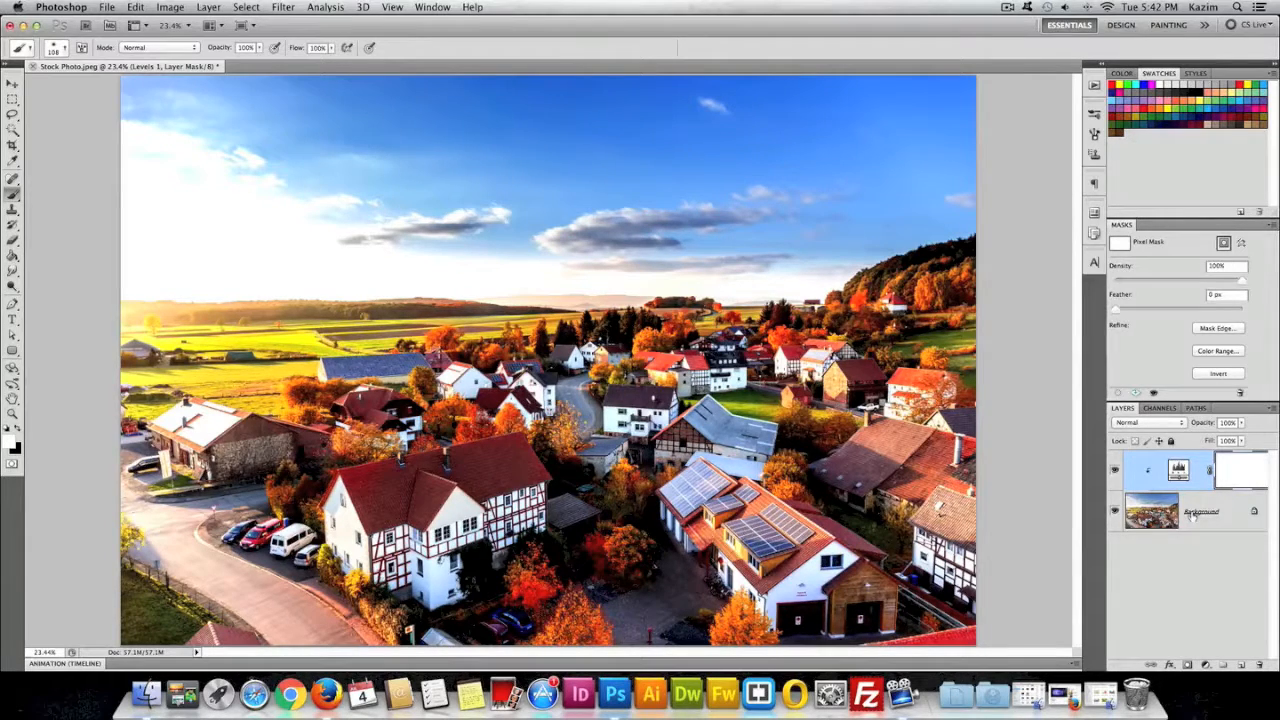
# Step: Toggle the Levels adjustment layer's visibility to compare the photo with and without the adjustment
pyautogui.click(1115, 471)
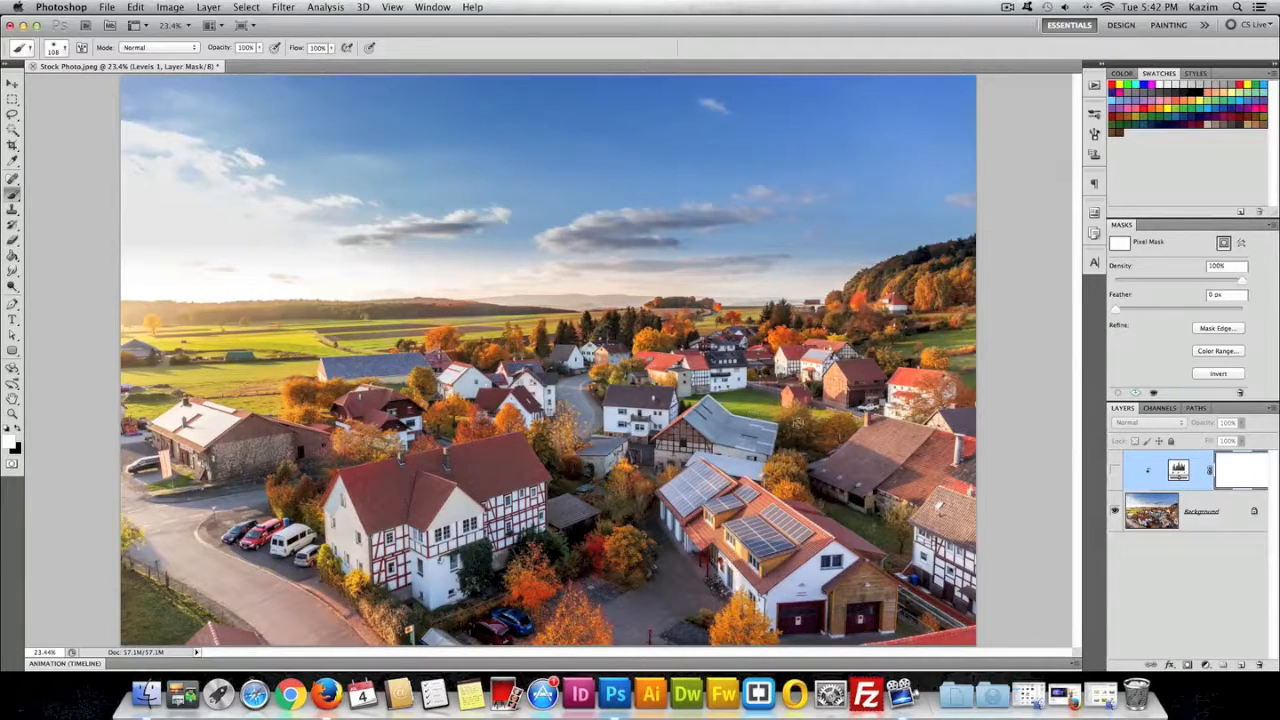
pyautogui.click(1115, 471)
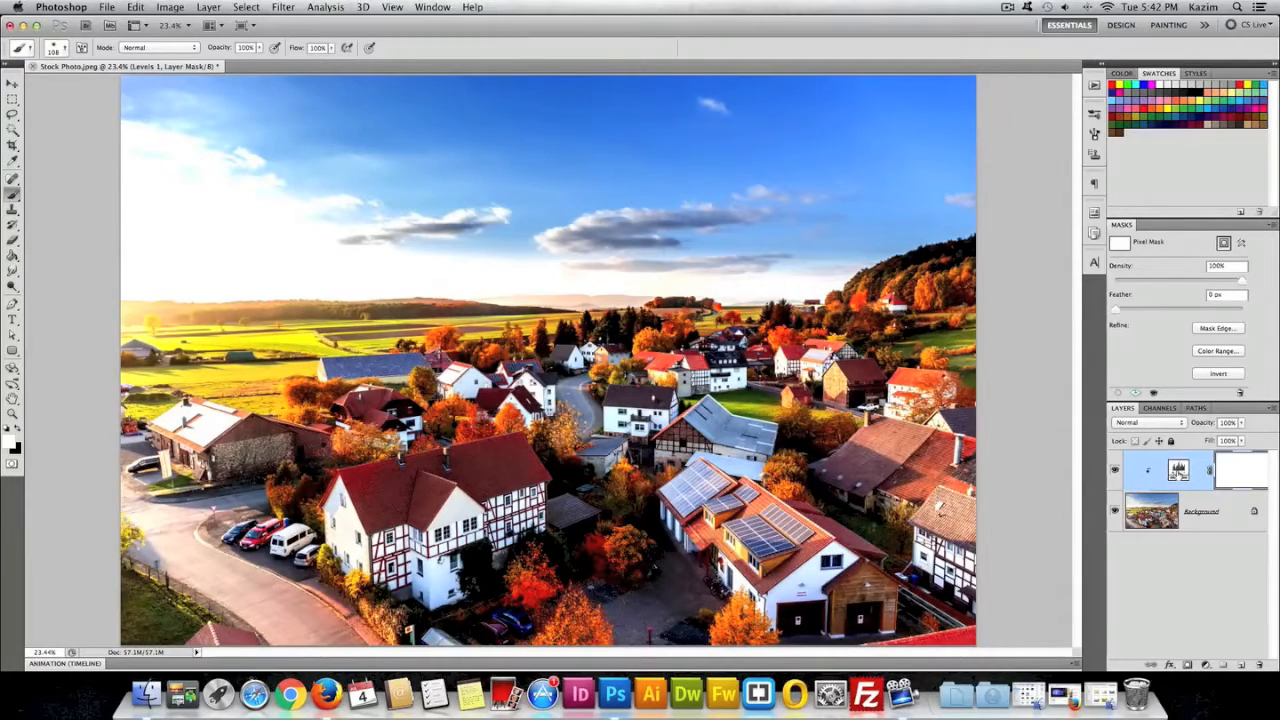
# Step: Readjust the Levels layer to input levels of 28, 1.32 and 255 and output levels of 3 and 243
pyautogui.doubleClick(1178, 470)
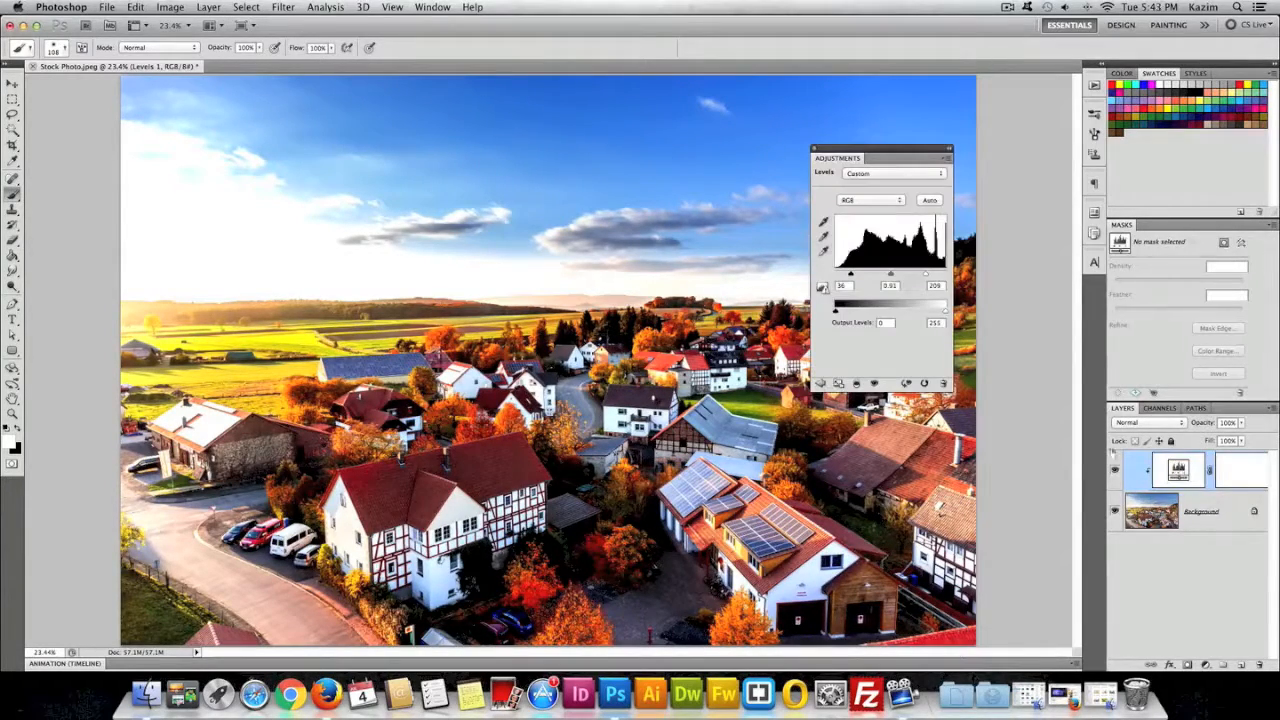
pyautogui.moveTo(922, 283); pyautogui.dragTo(837, 312)
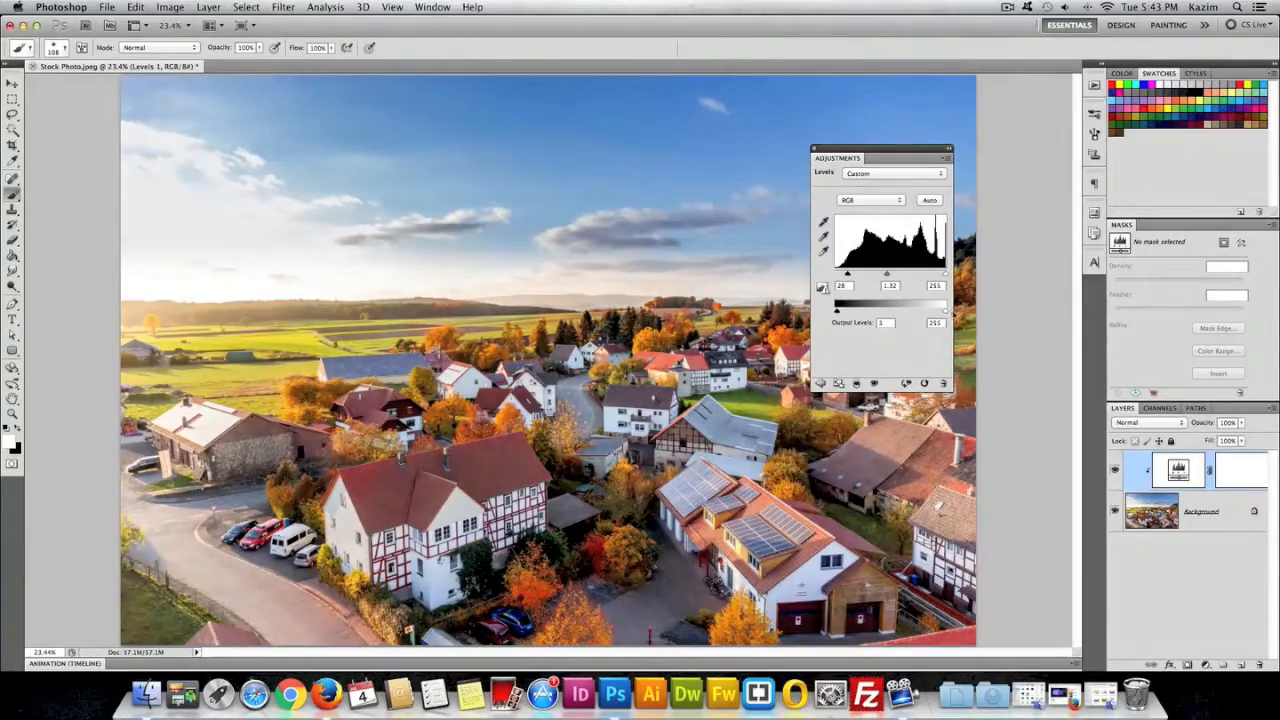
pyautogui.moveTo(945, 312); pyautogui.dragTo(941, 312)
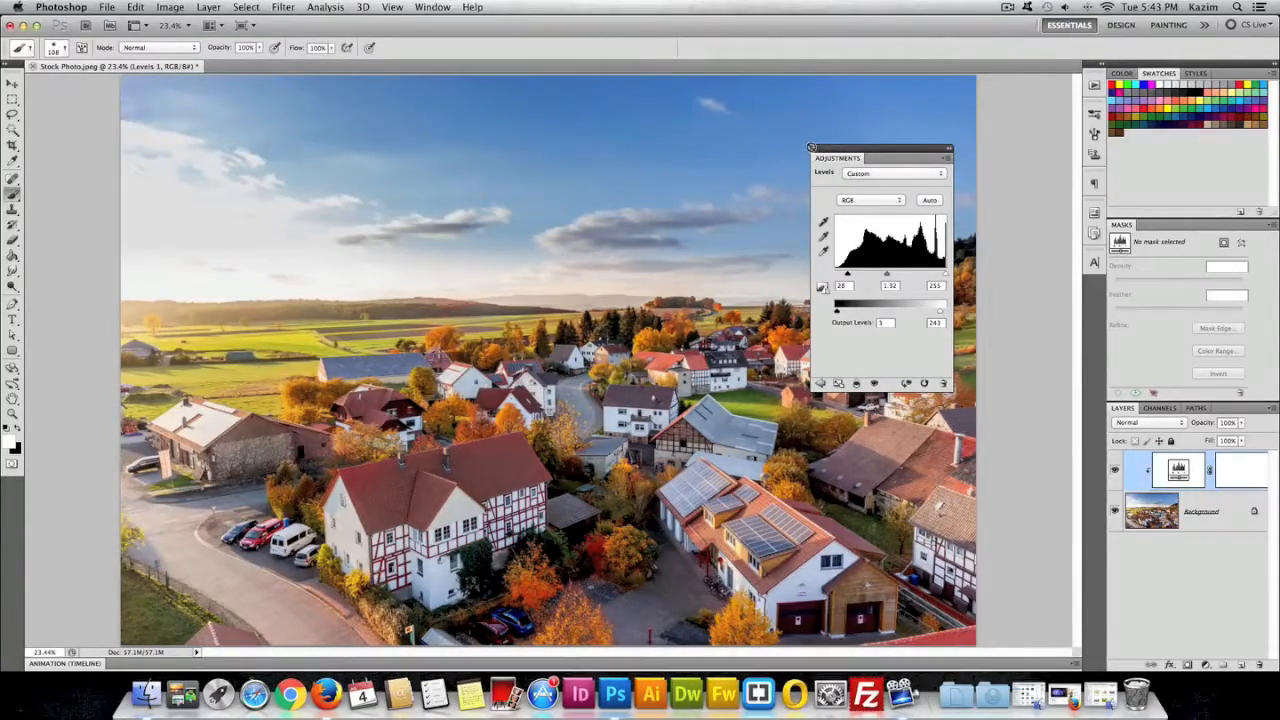
# Step: Add a Hue/Saturation adjustment layer above the Levels layer with hue +15 and saturation +58
pyautogui.click(811, 147)
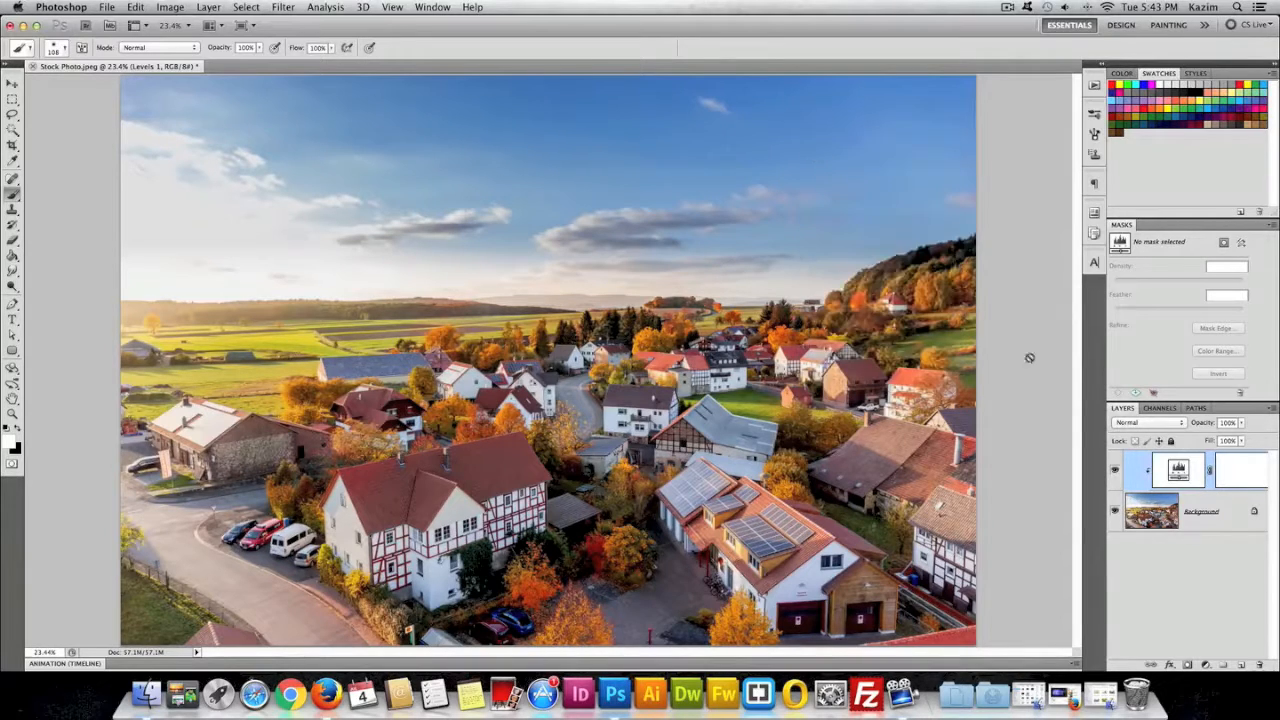
pyautogui.click(1199, 581)
pyautogui.click(1226, 480)
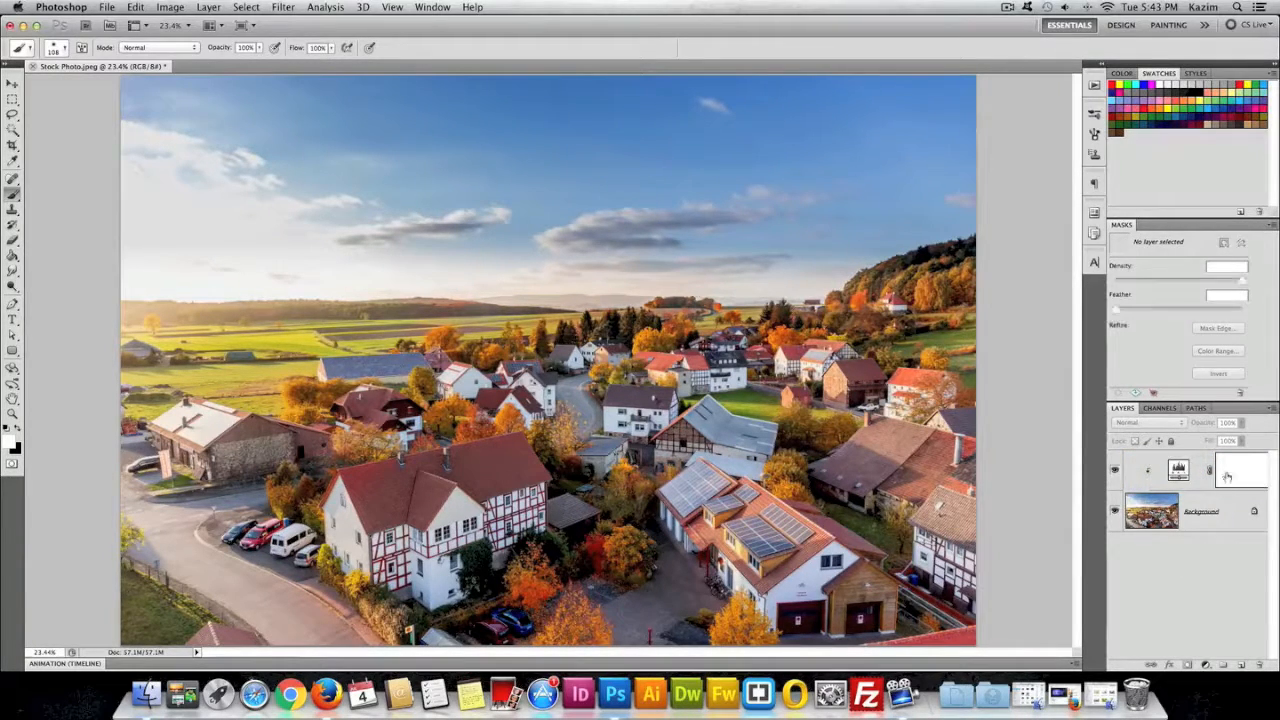
pyautogui.click(1198, 569)
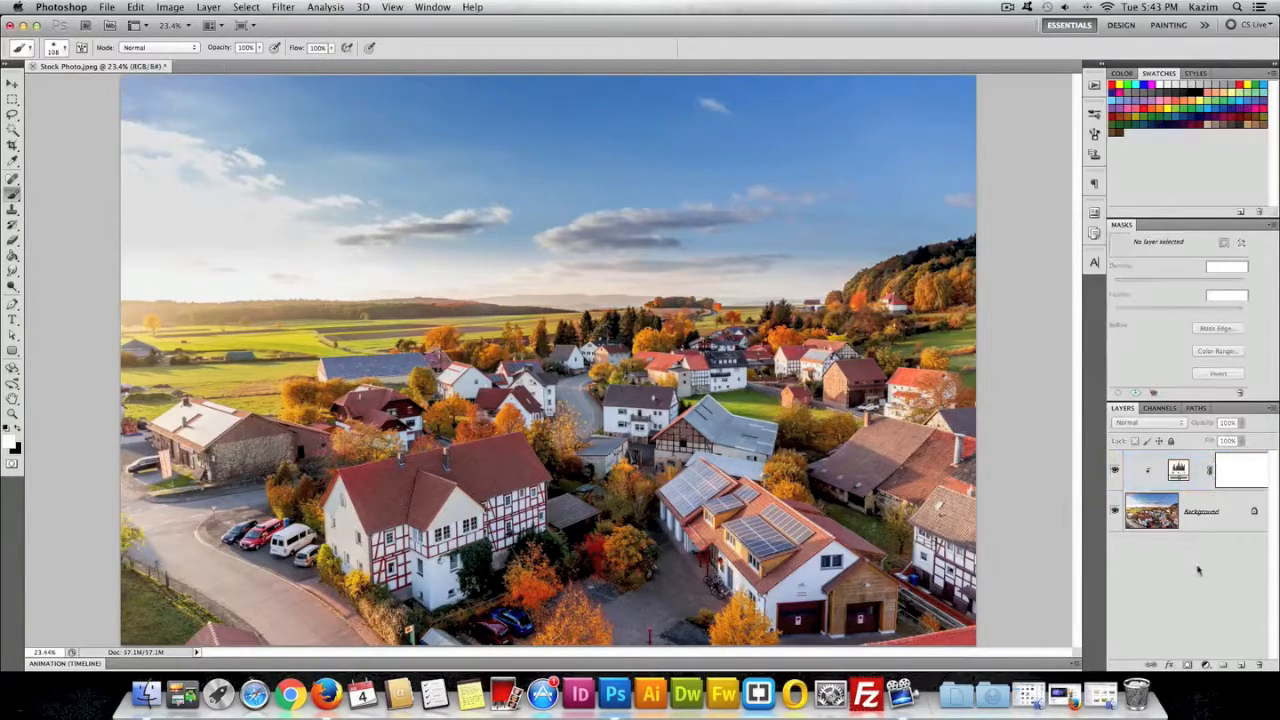
pyautogui.click(1206, 665)
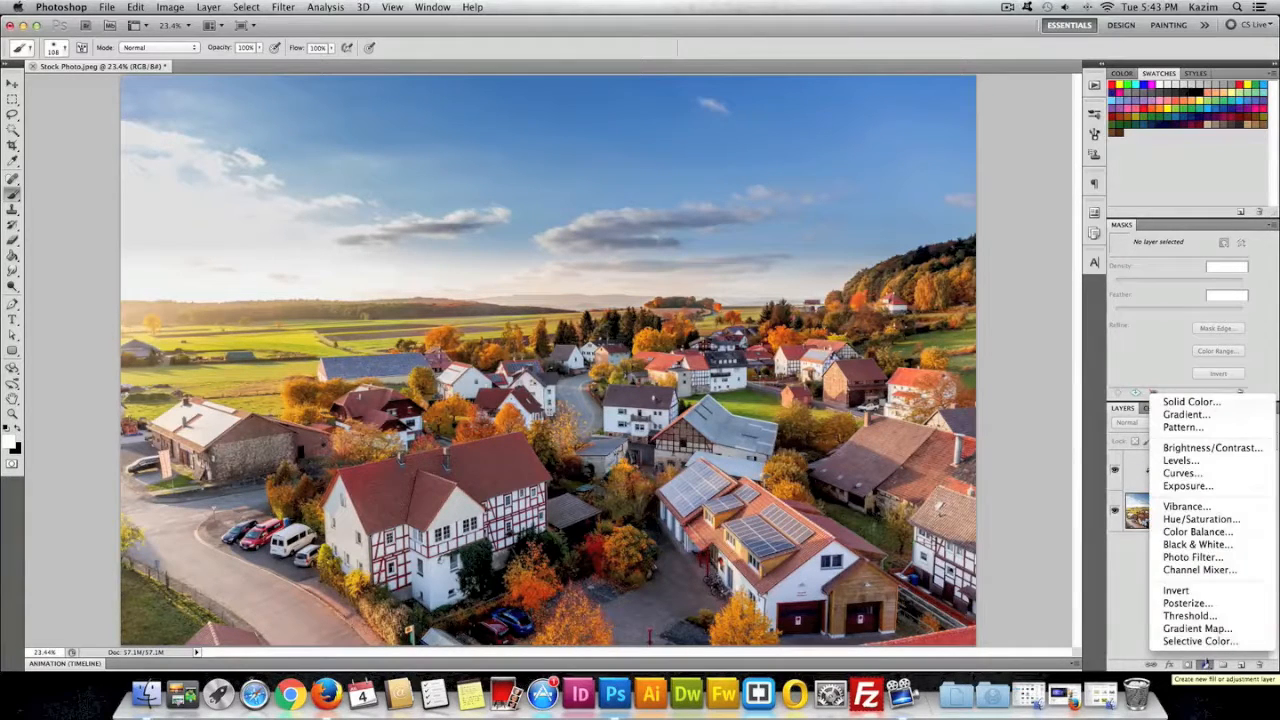
pyautogui.click(1185, 522)
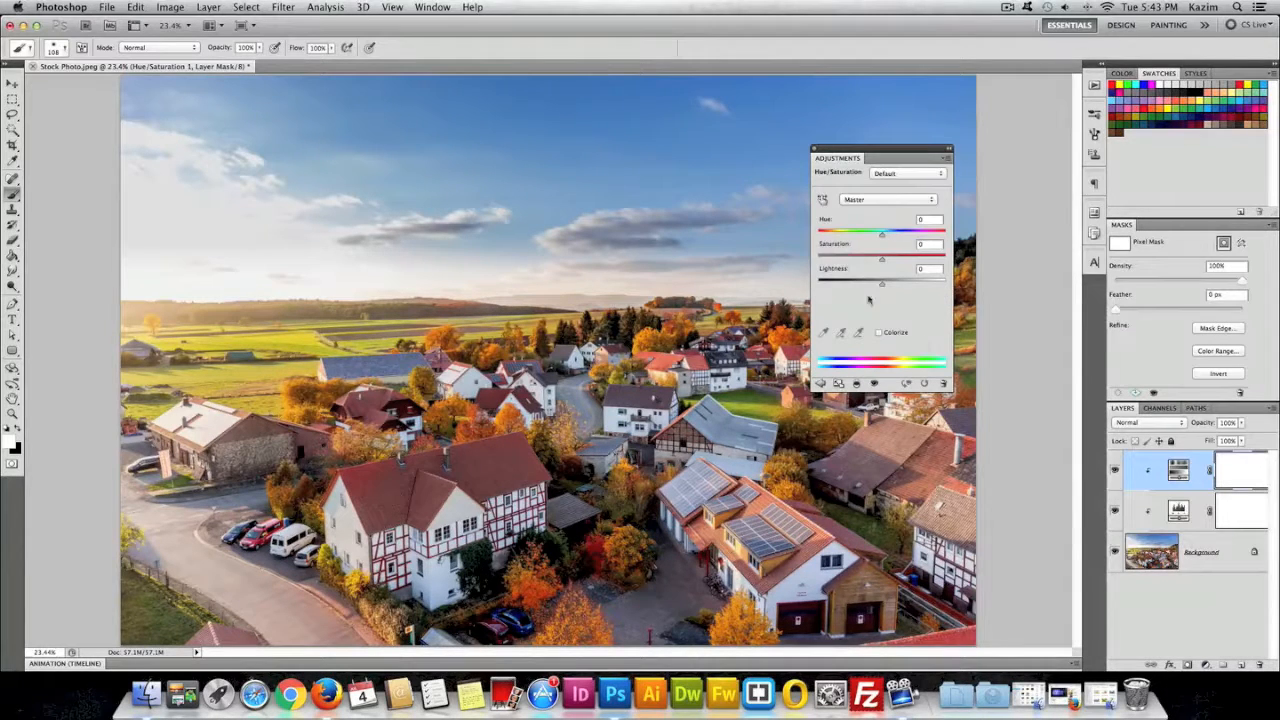
pyautogui.moveTo(884, 259); pyautogui.dragTo(892, 234)
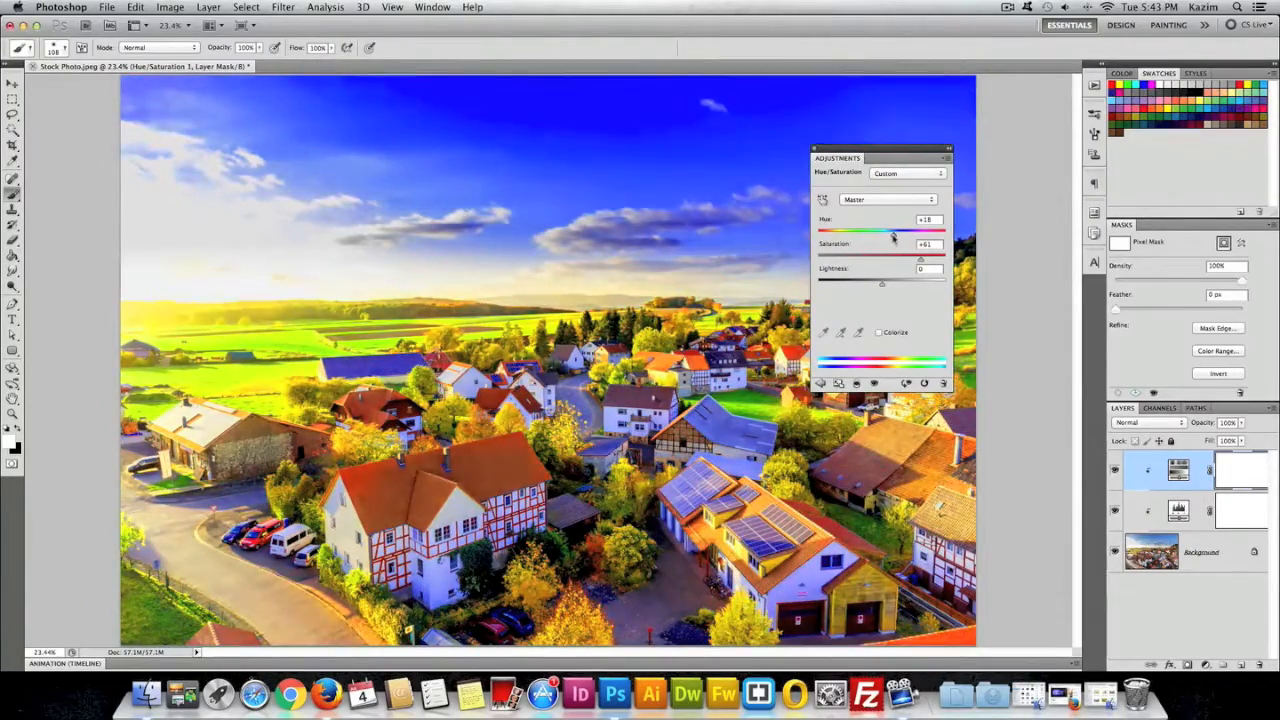
pyautogui.moveTo(921, 260); pyautogui.dragTo(919, 260)
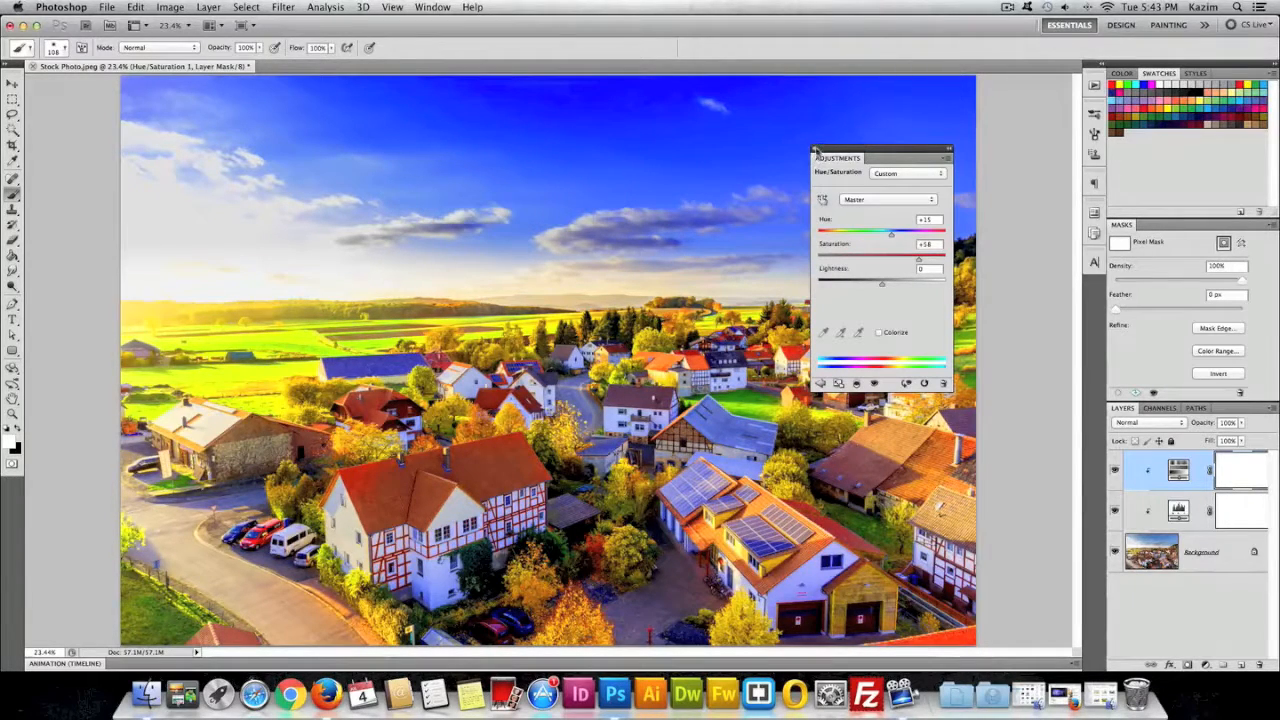
pyautogui.click(816, 150)
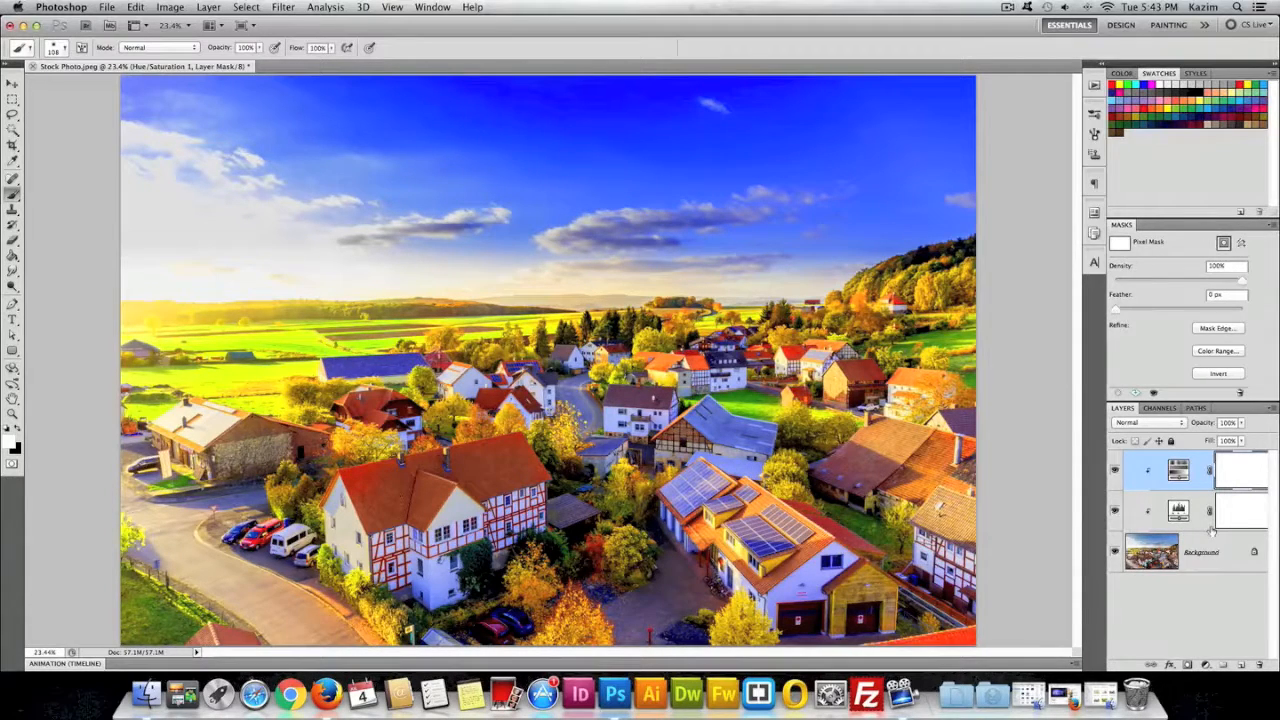
# Step: Set the foreground color to black and delete the Hue/Saturation adjustment layer
pyautogui.click(1205, 579)
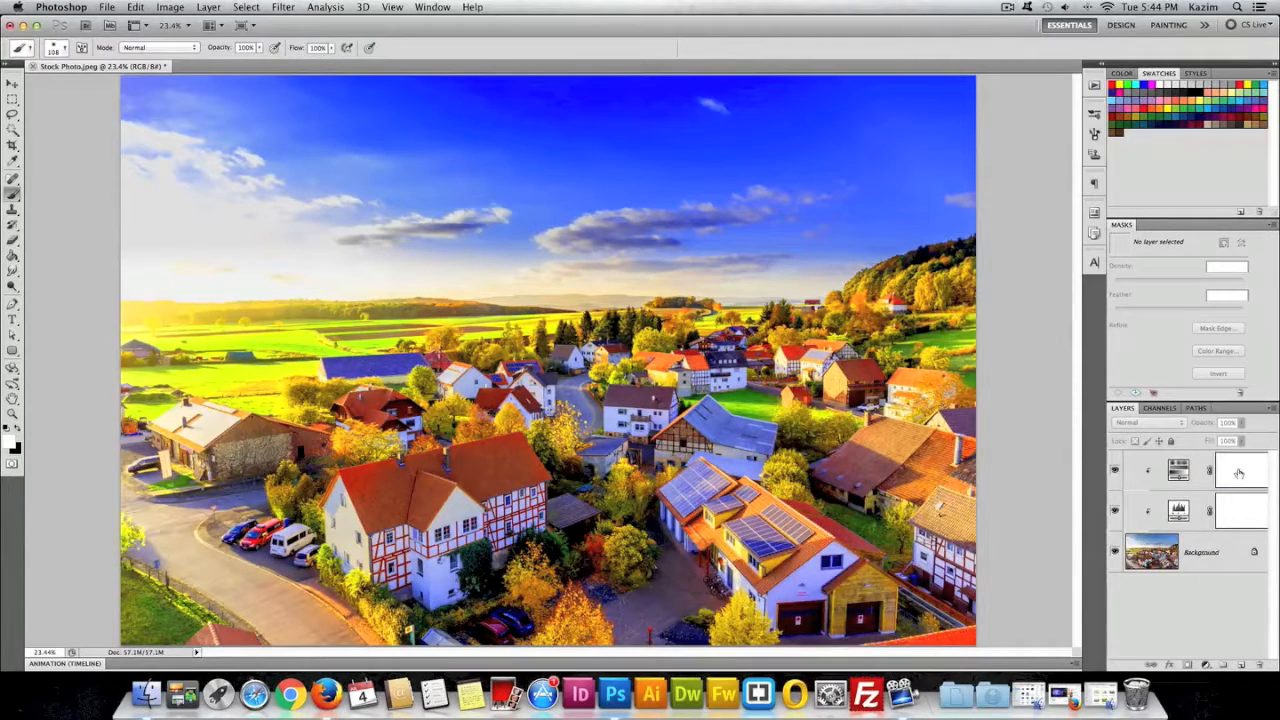
pyautogui.click(1238, 473)
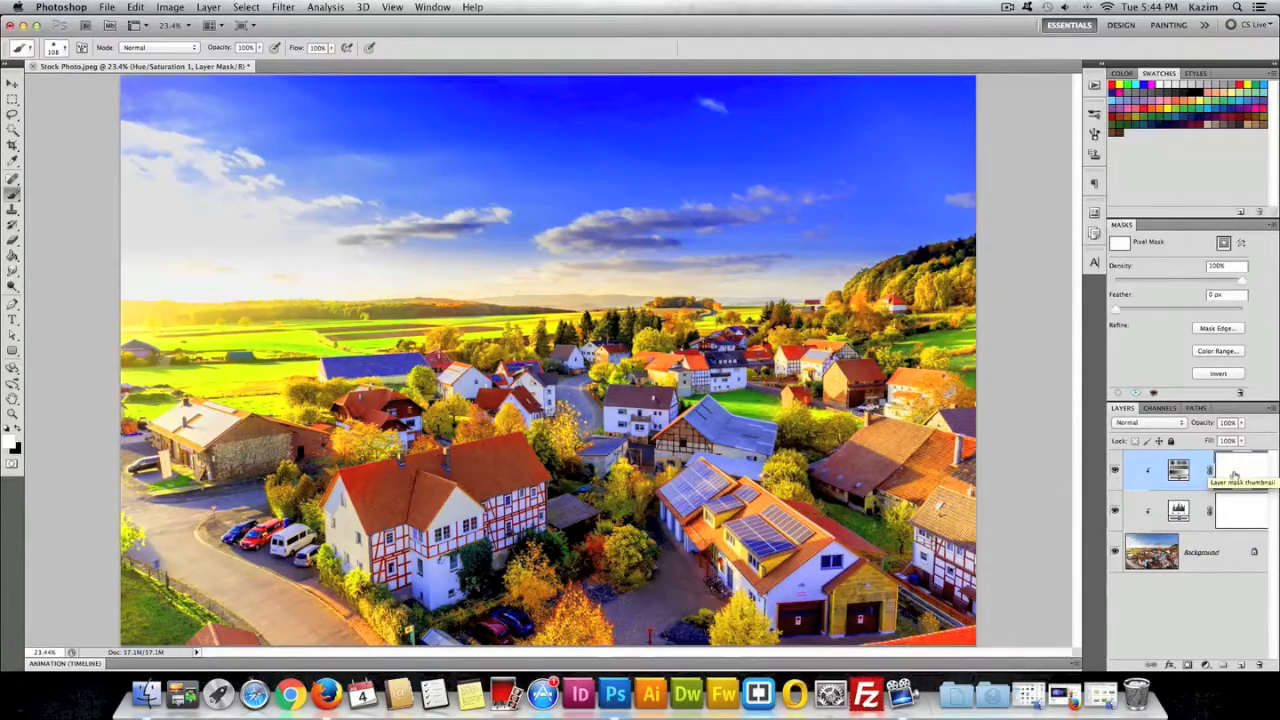
pyautogui.press('x')
pyautogui.click(12, 84)
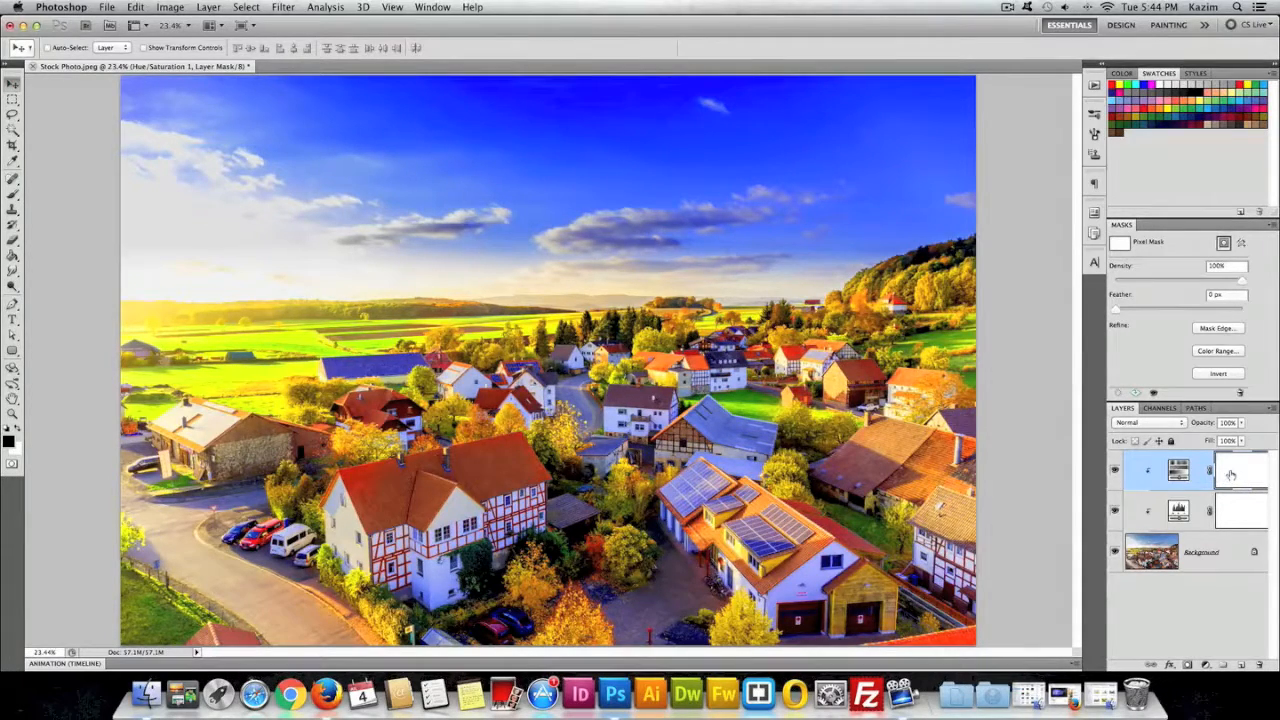
pyautogui.press('Delete')
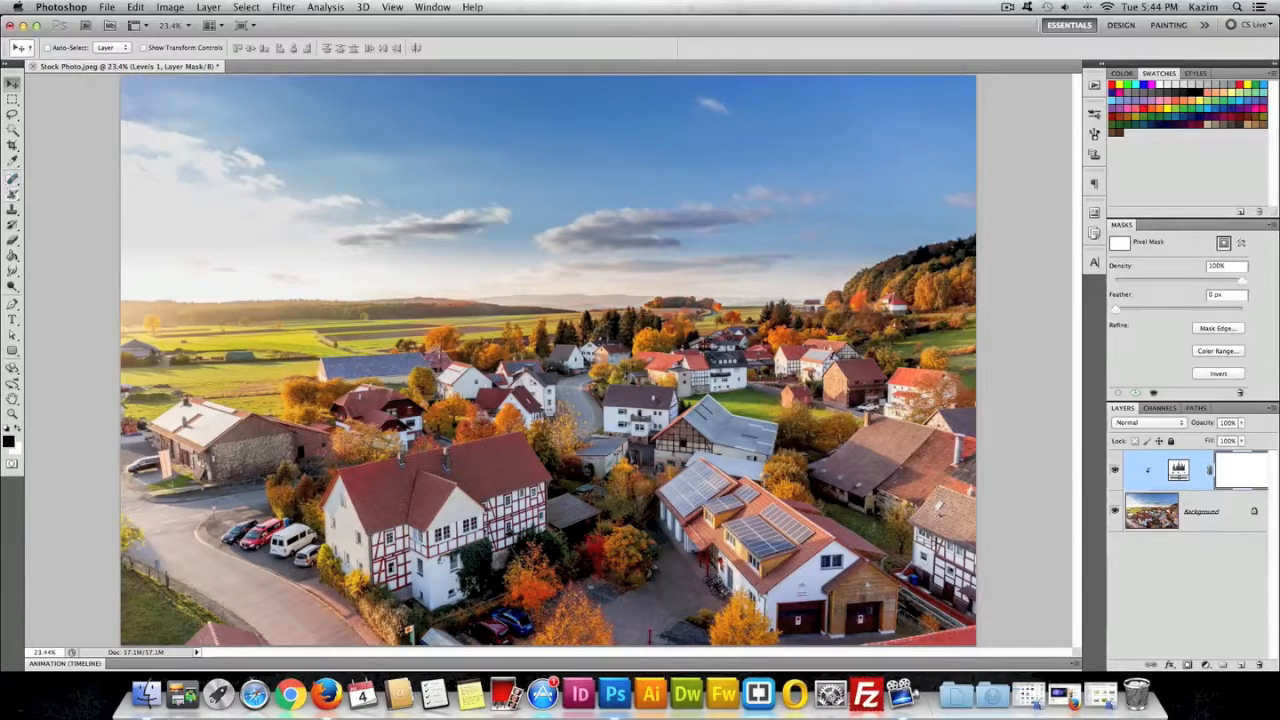
# Step: Enlarge the soft brush to 300 px and paint a black band across the Levels layer's mask below the horizon
pyautogui.click(12, 194)
pyautogui.moveTo(12, 194); pyautogui.dragTo(34, 196)
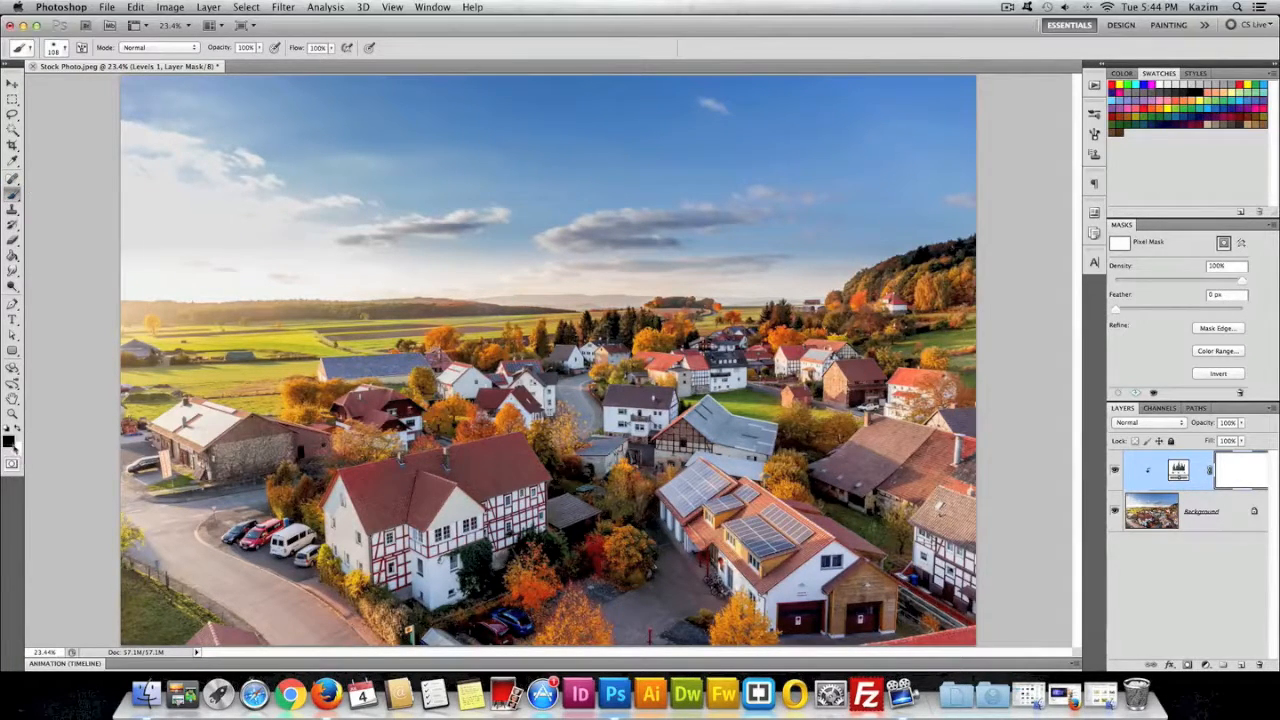
pyautogui.click(57, 48)
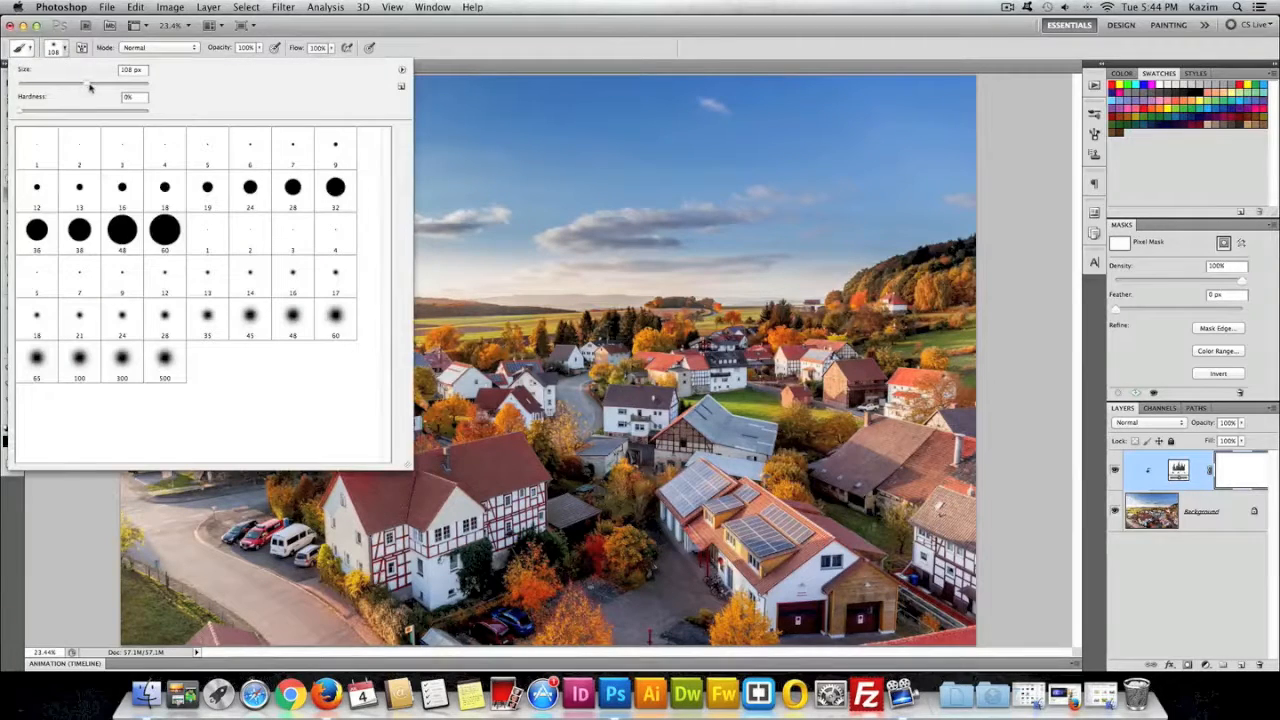
pyautogui.click(540, 66)
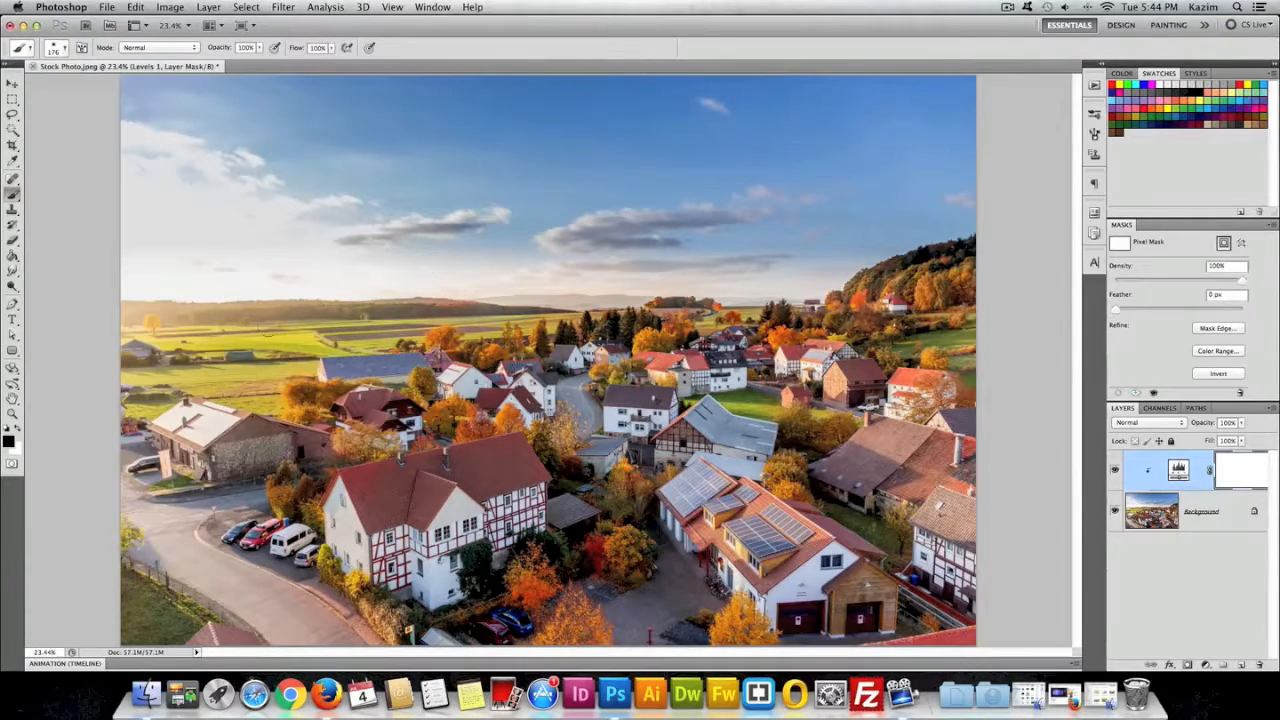
pyautogui.press(']')
pyautogui.press(']')
pyautogui.press(']')
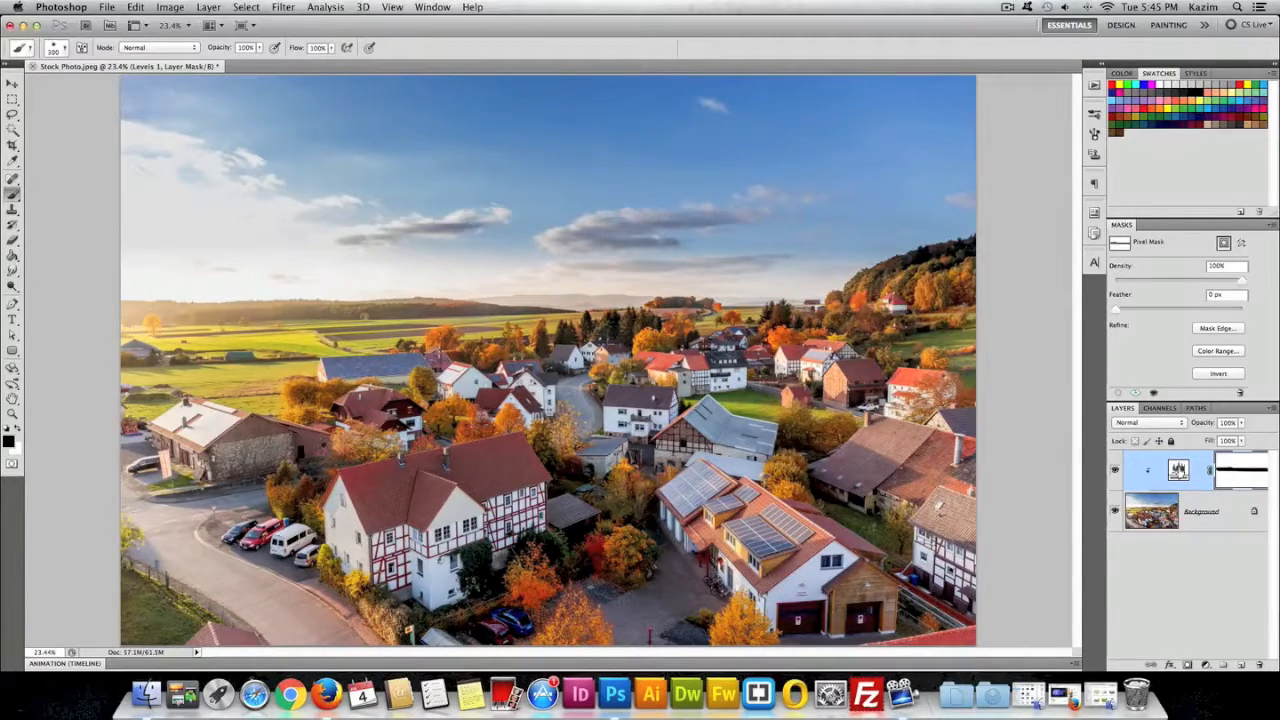
# Step: Set the Levels layer's Red channel input levels to 99, 0.46 and 241
pyautogui.doubleClick(1178, 470)
pyautogui.click(878, 201)
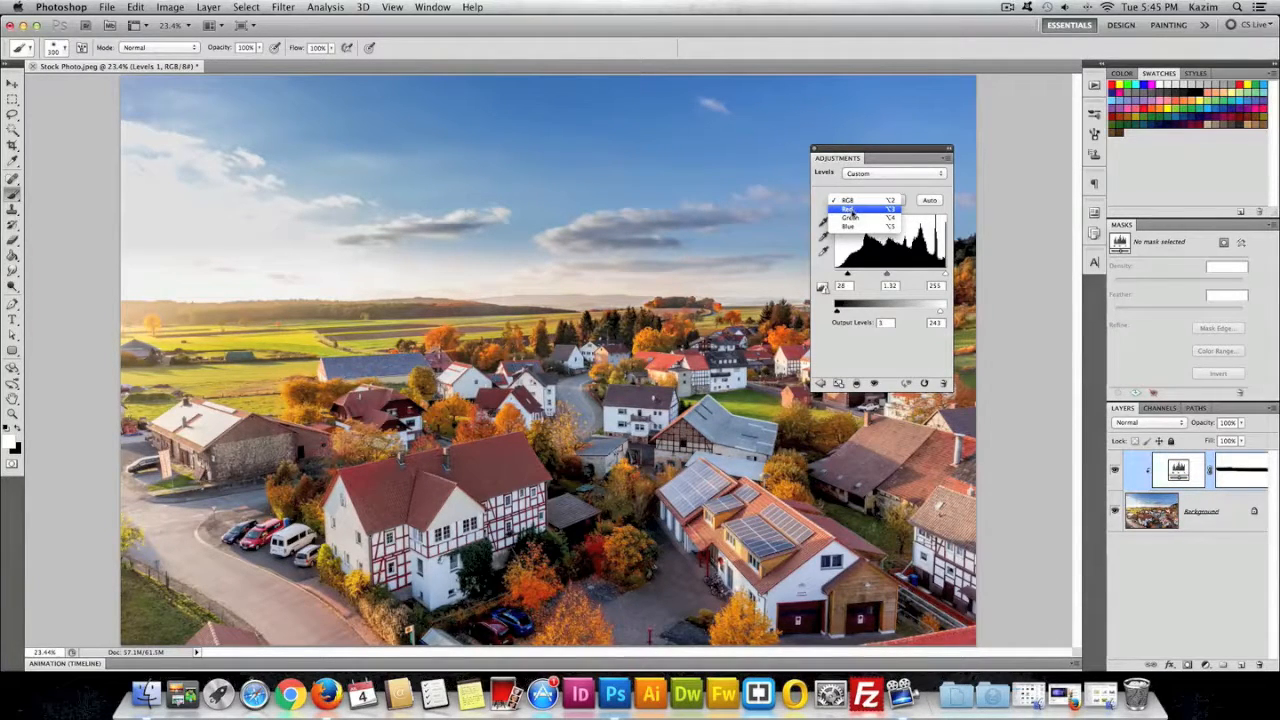
pyautogui.click(847, 209)
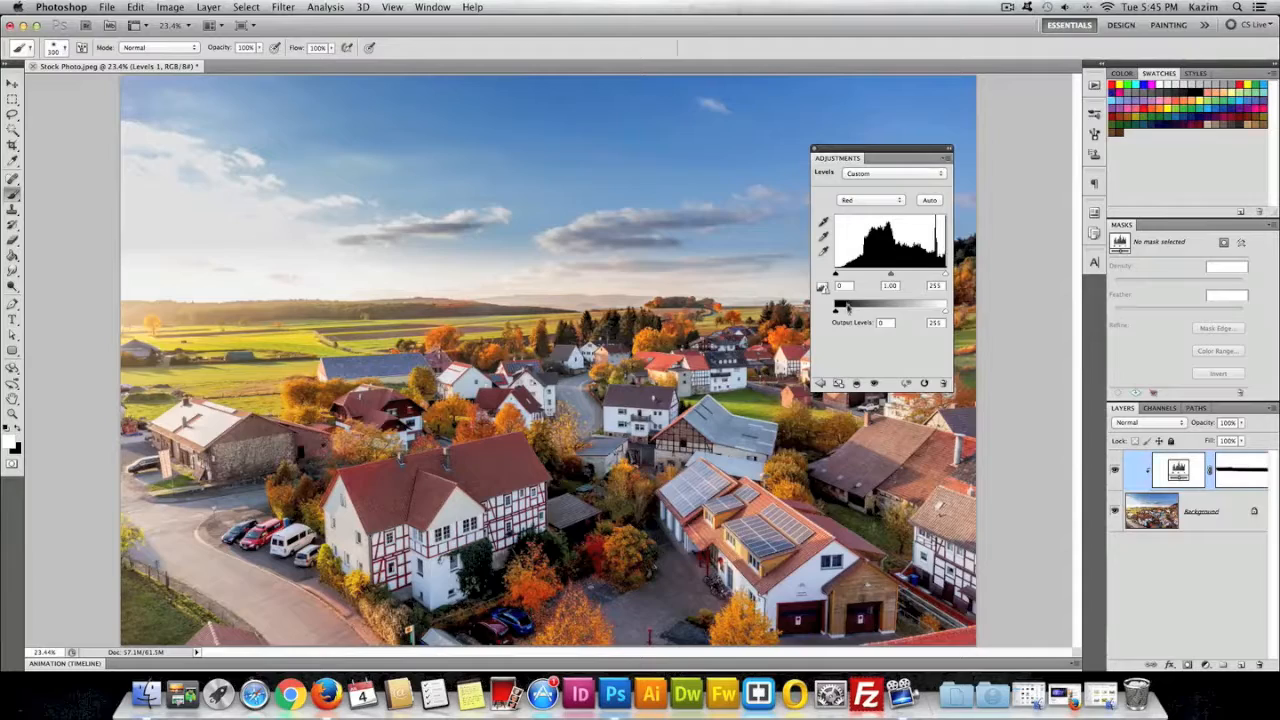
pyautogui.moveTo(890, 275); pyautogui.dragTo(929, 279)
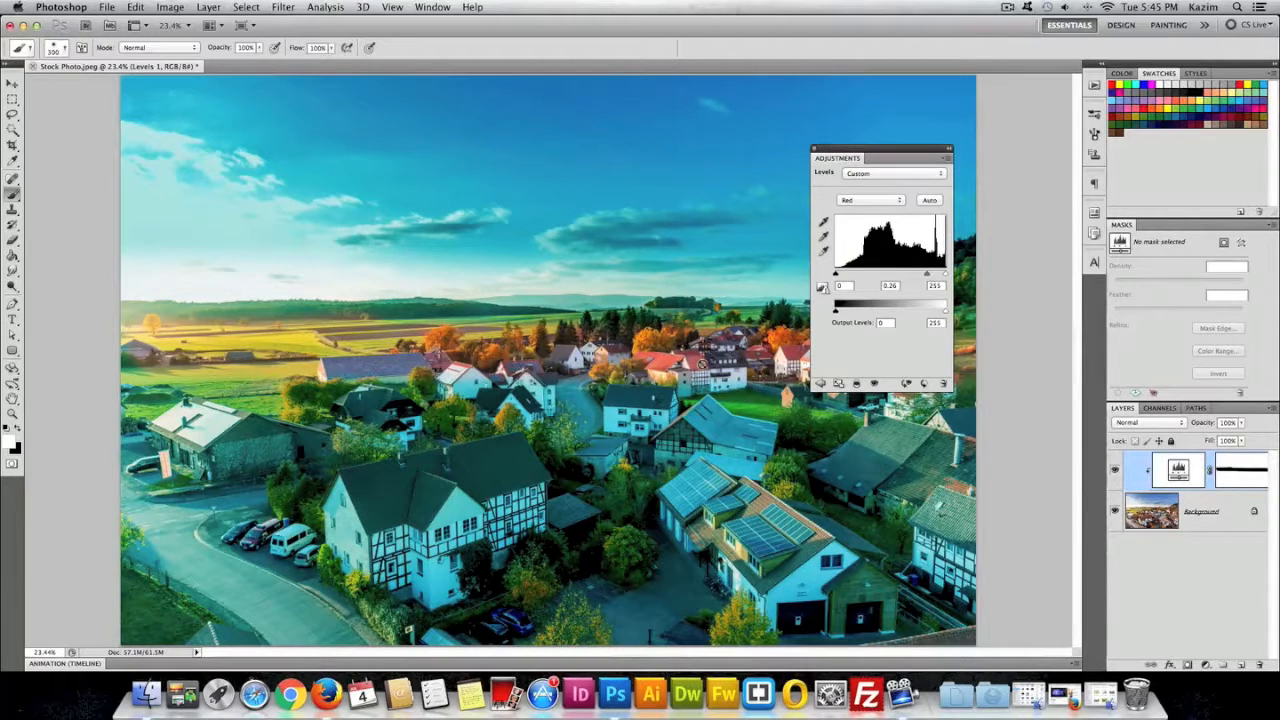
pyautogui.moveTo(836, 276); pyautogui.dragTo(922, 274)
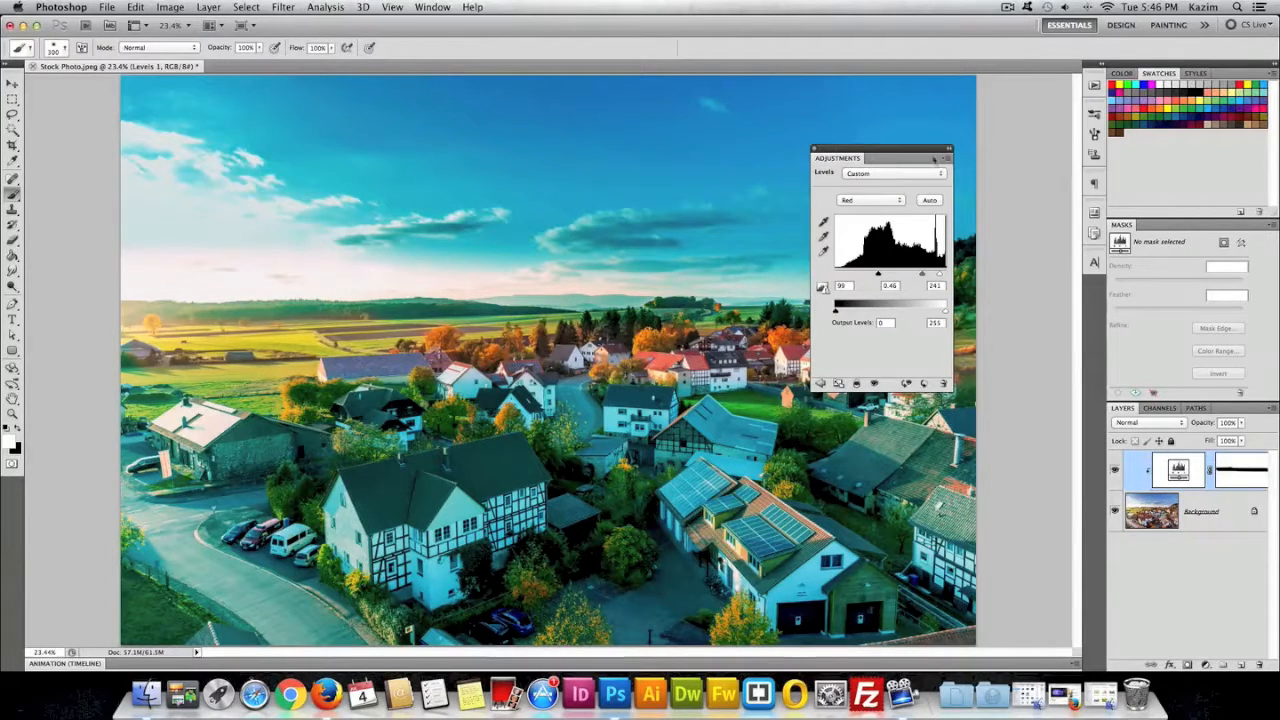
pyautogui.click(815, 148)
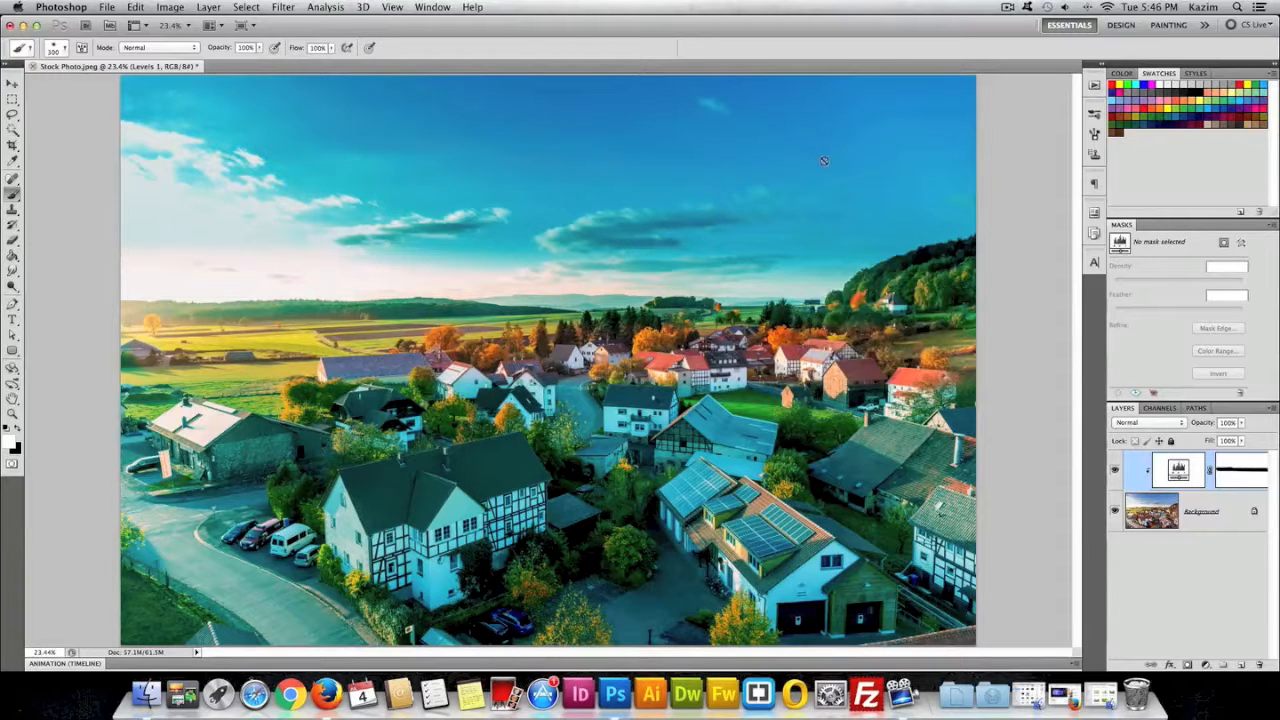
# Step: Cover the black band on the Levels mask with white using a 600 px brush, making the whole mask white
pyautogui.click(1236, 475)
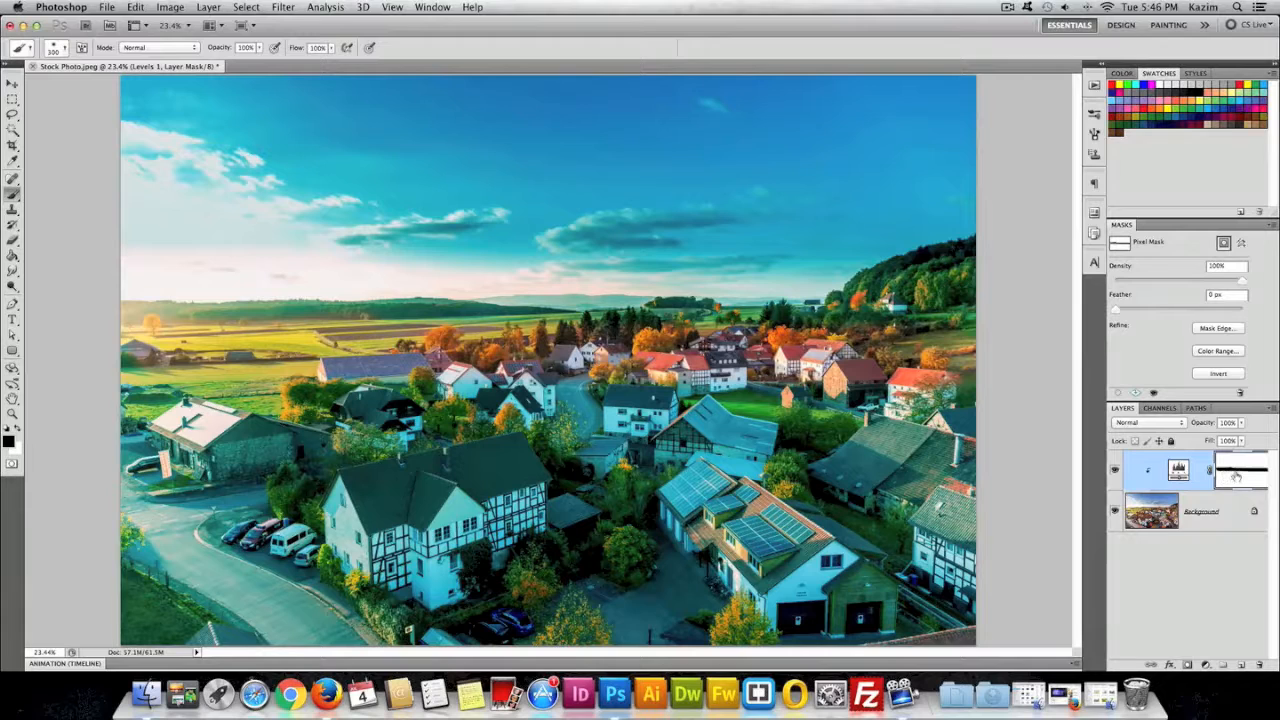
pyautogui.click(16, 429)
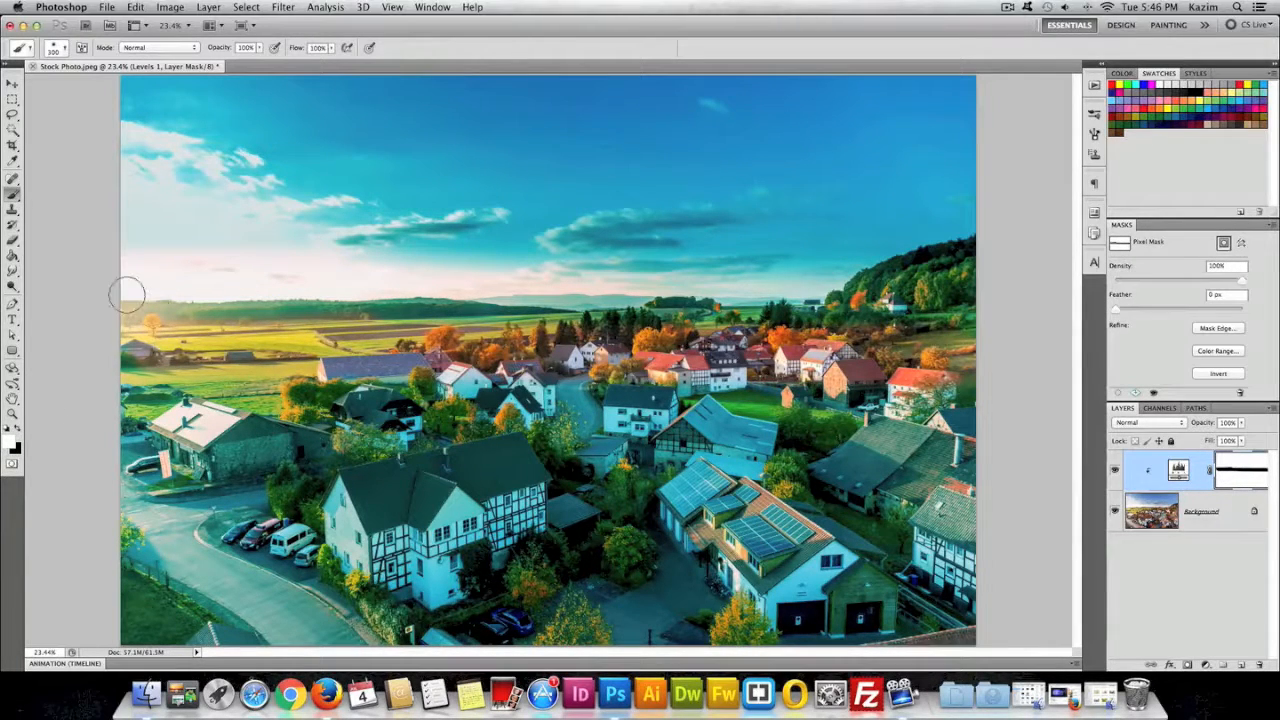
pyautogui.press(']')
pyautogui.press(']')
pyautogui.press(']')
pyautogui.press(']')
pyautogui.press(']')
pyautogui.moveTo(133, 311)
pyautogui.mouseDown()
pyautogui.moveTo(320, 335)
pyautogui.moveTo(965, 345)
pyautogui.mouseUp()
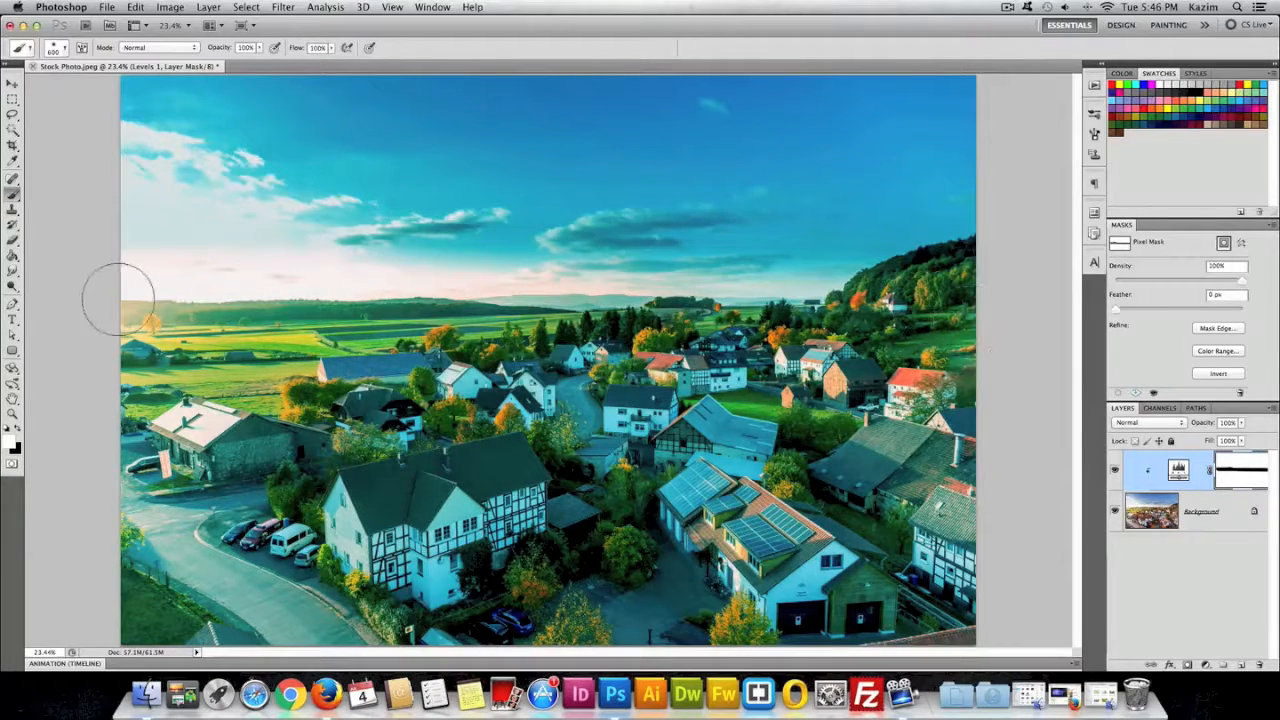
pyautogui.hotkey('alt', 'BackSpace')
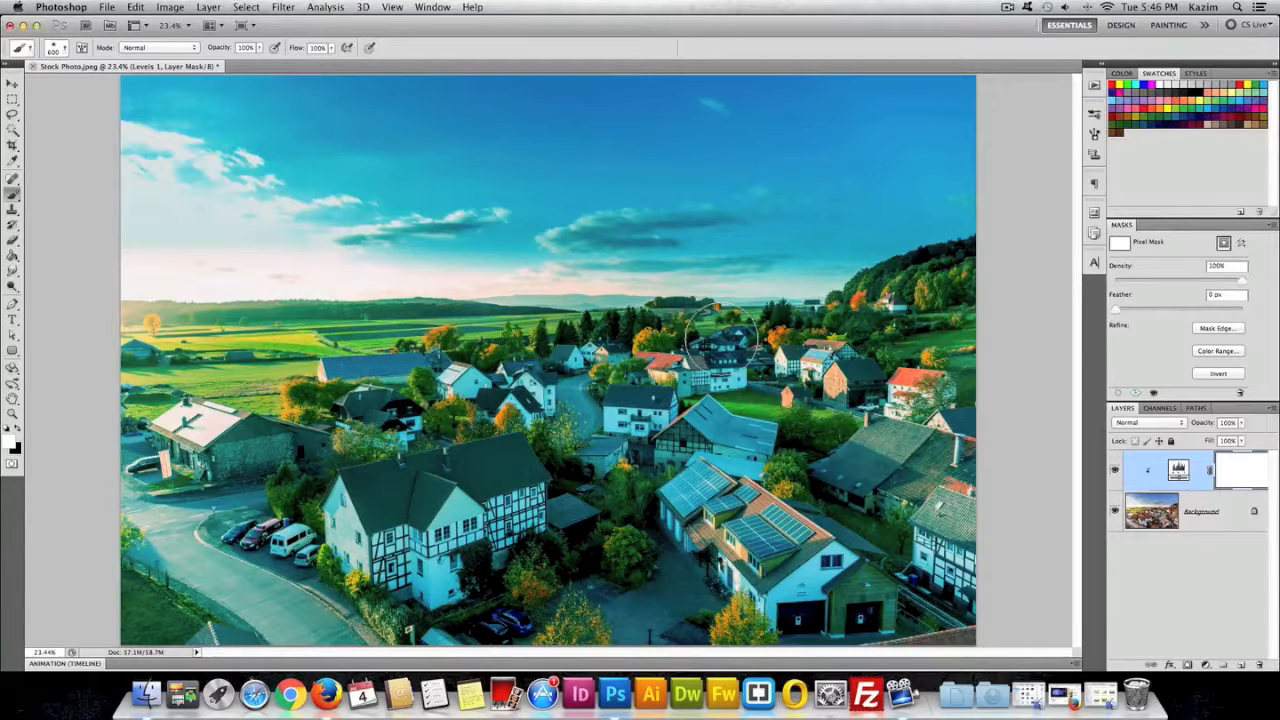
pyautogui.click(1205, 665)
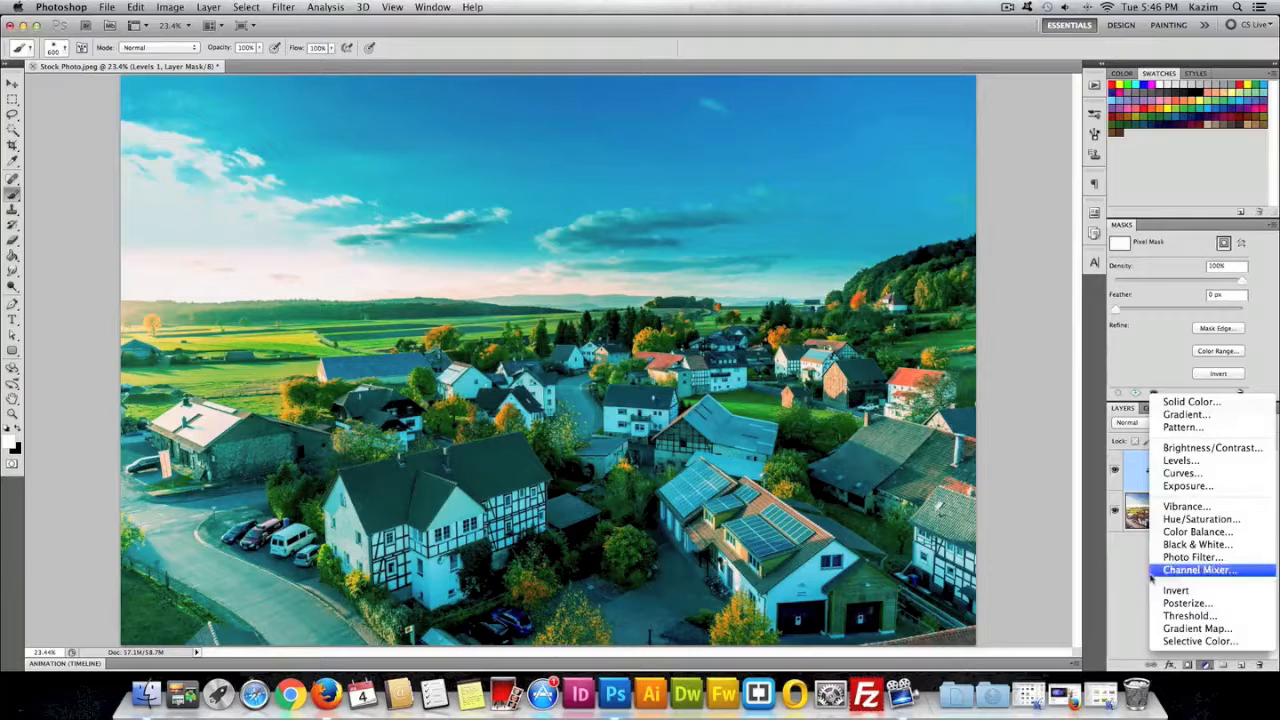
pyautogui.click(1133, 578)
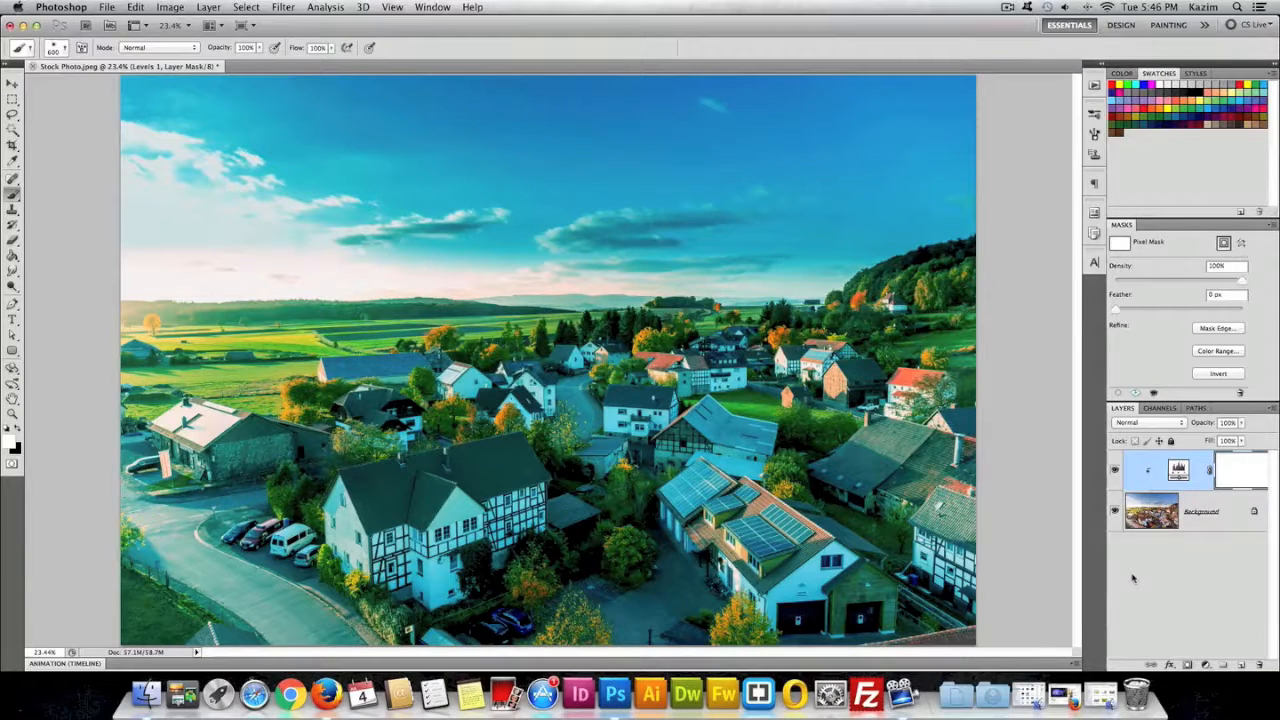